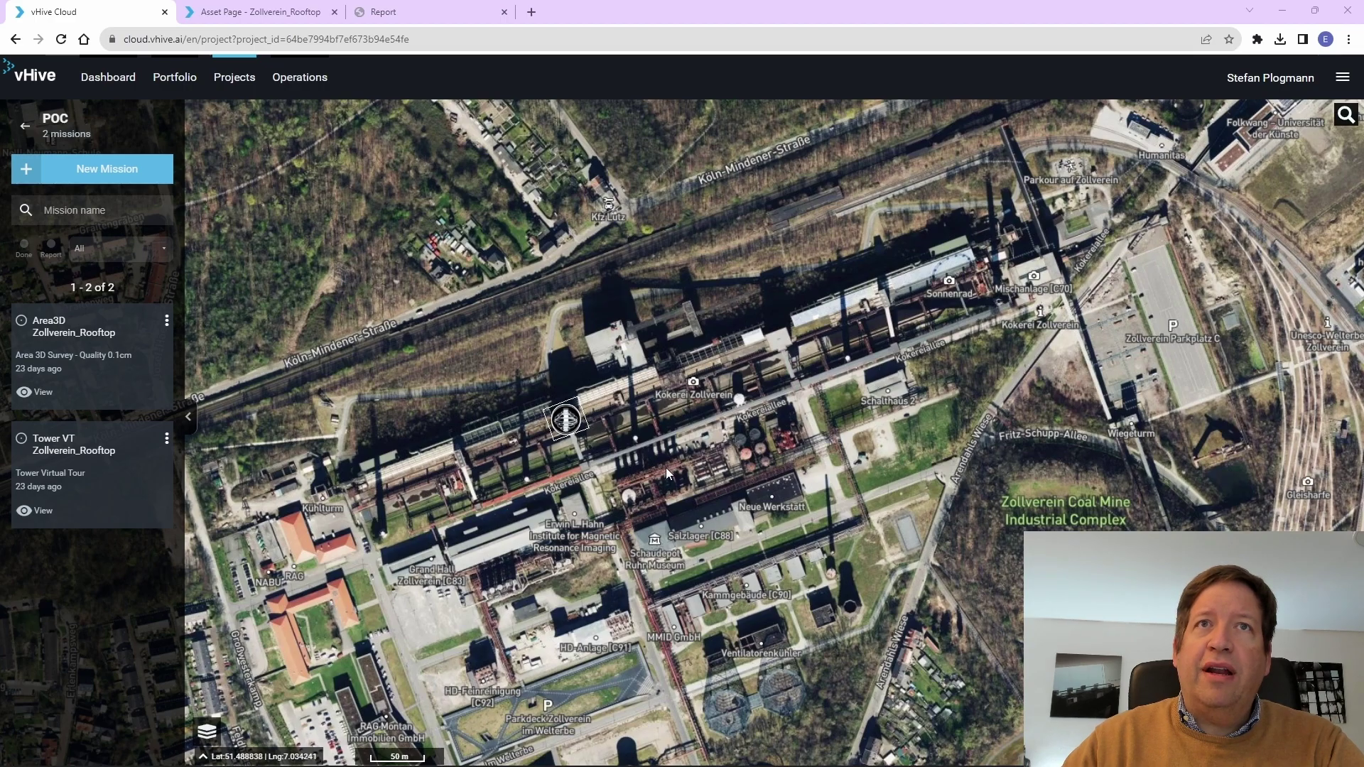
# Open the Area3D Zollverein_Rooftop mission for editing.
pyautogui.moveTo(534, 462); pyautogui.dragTo(893, 434)
pyautogui.scroll(5, 624, 500)
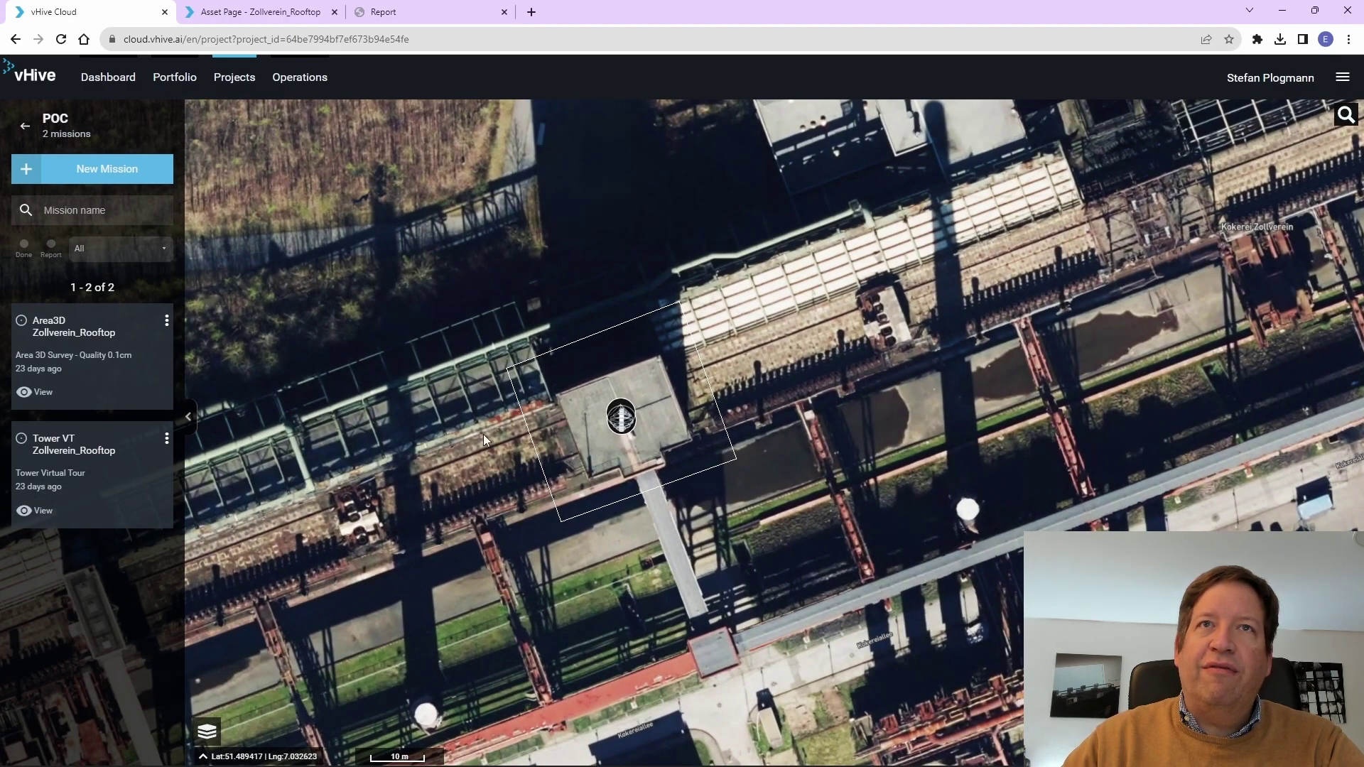
pyautogui.click(167, 324)
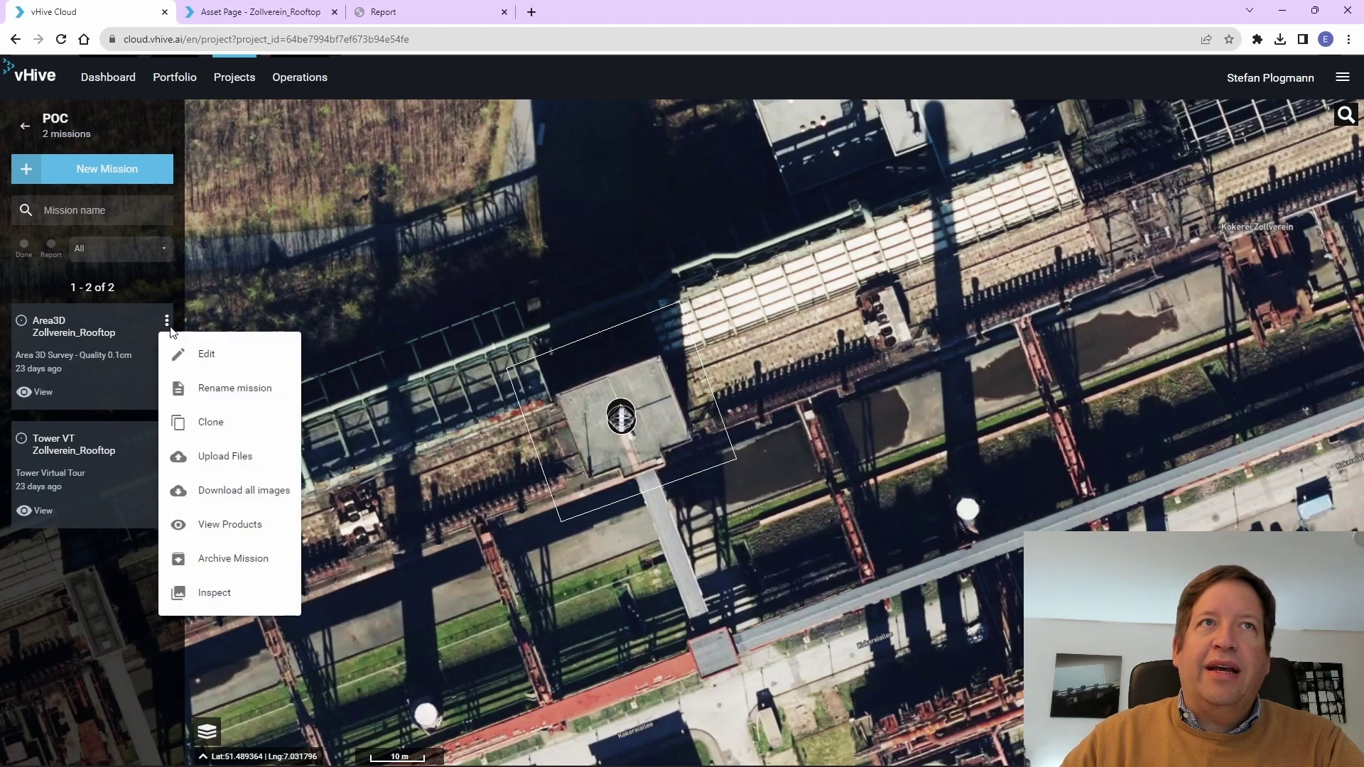
pyautogui.click(216, 353)
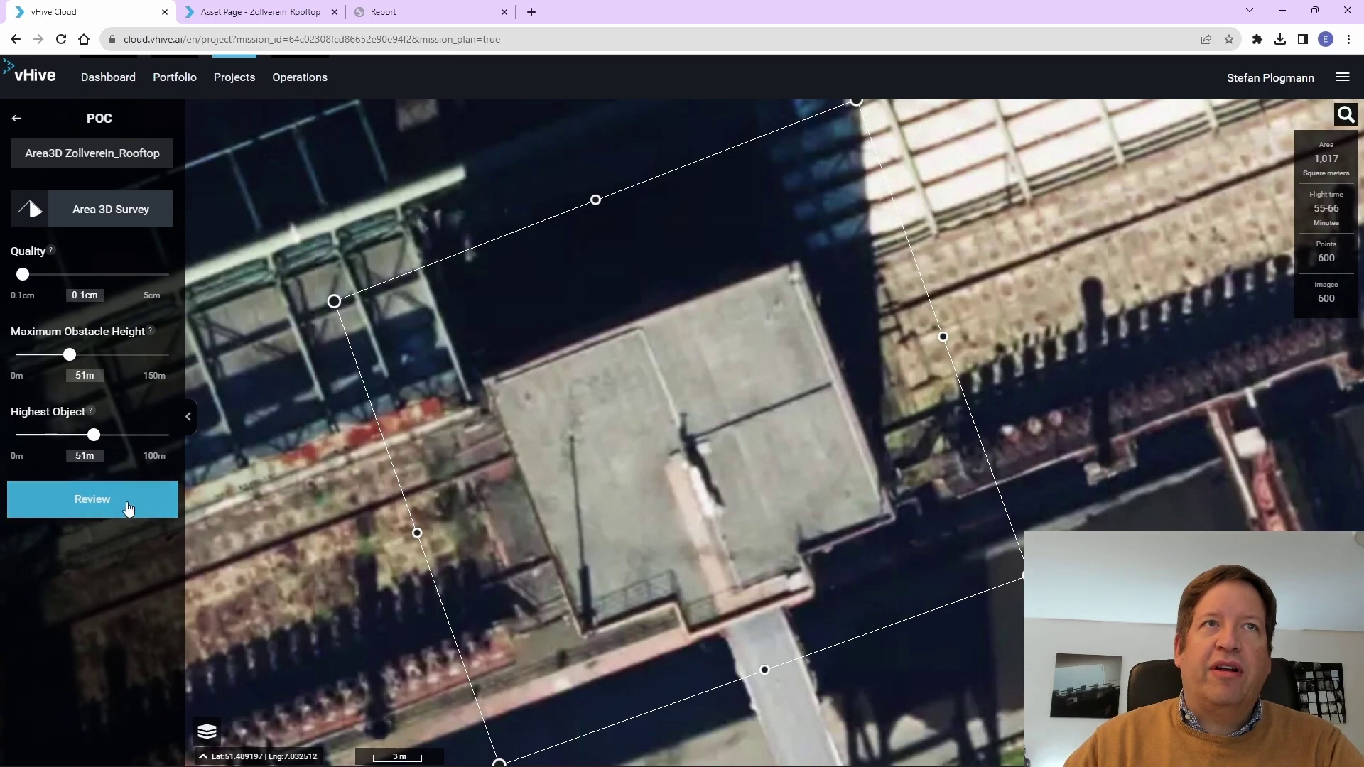
# Review the Area3D Zollverein_Rooftop mission plan and examine its complete flight path around the rooftop.
pyautogui.click(128, 508)
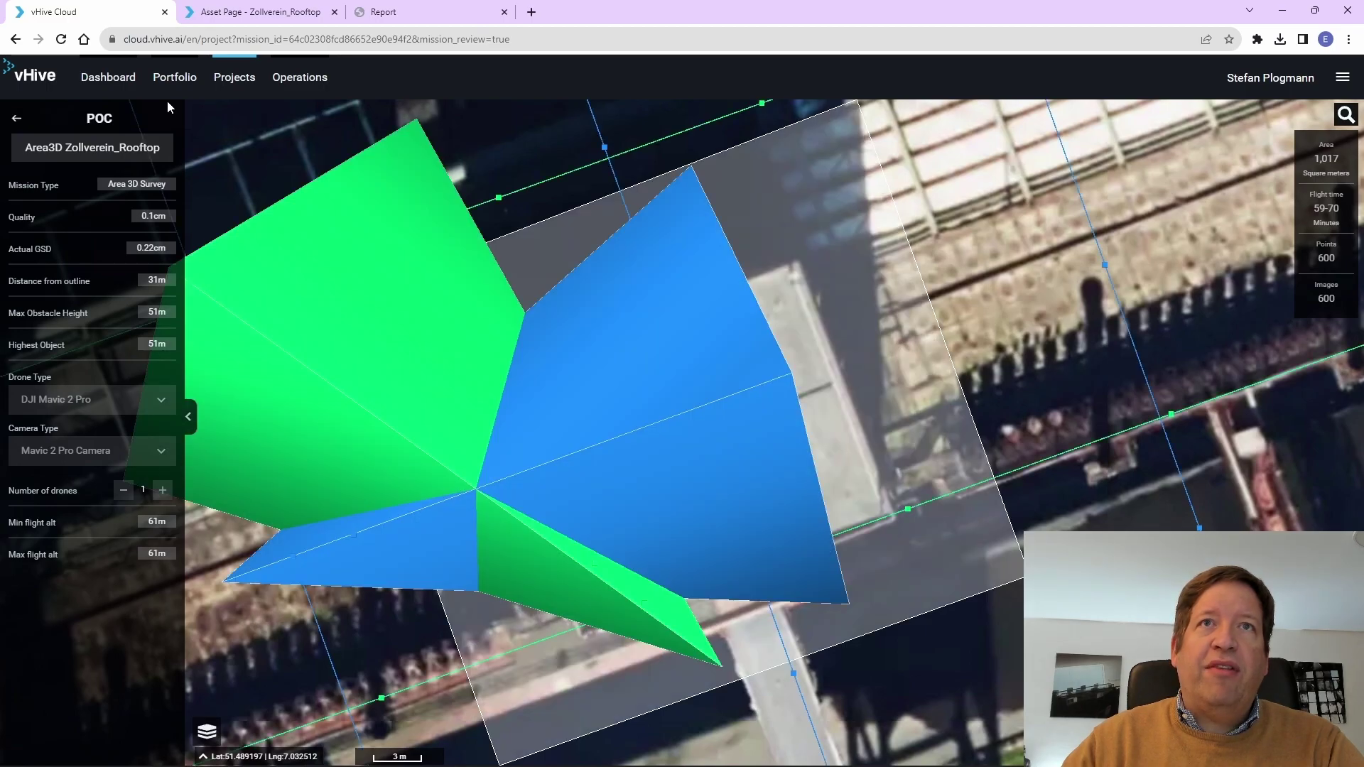
pyautogui.scroll(-5, 794, 522)
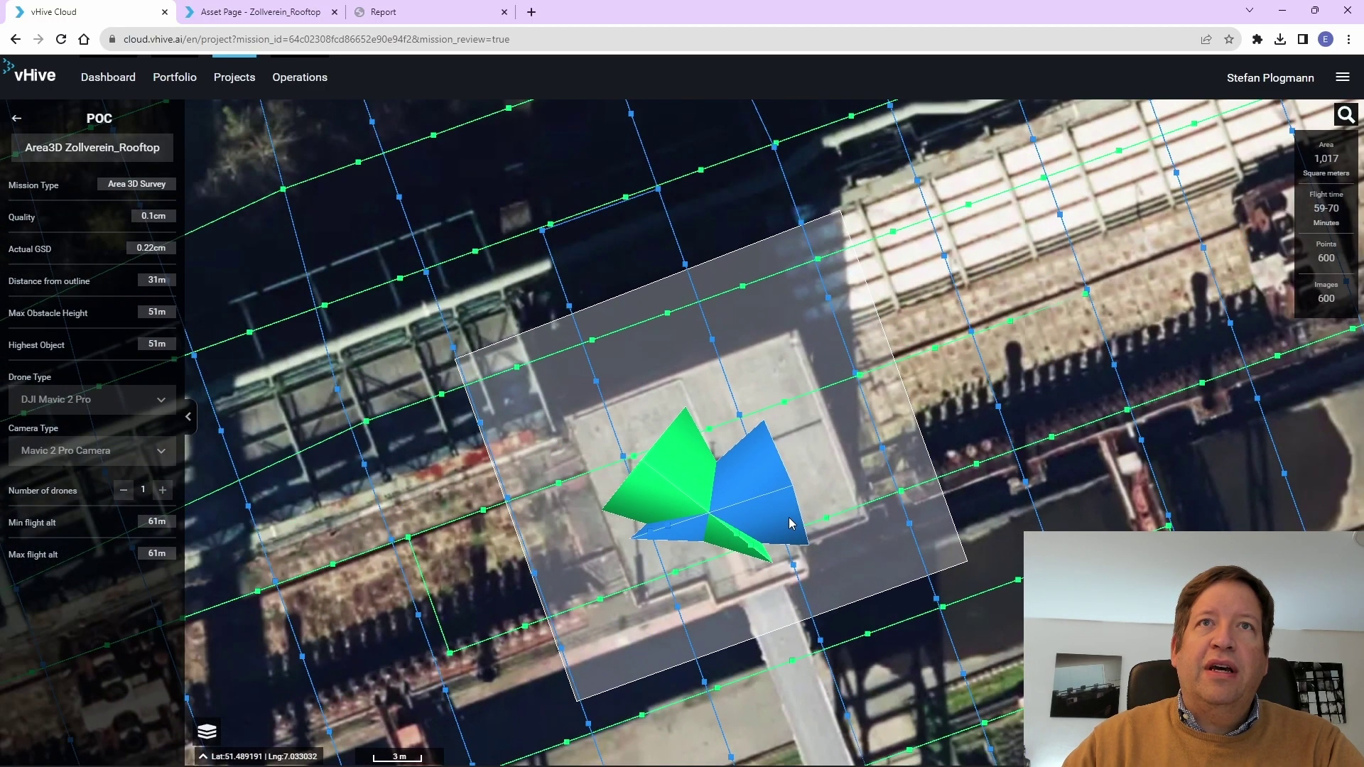
pyautogui.scroll(-5, 790, 524)
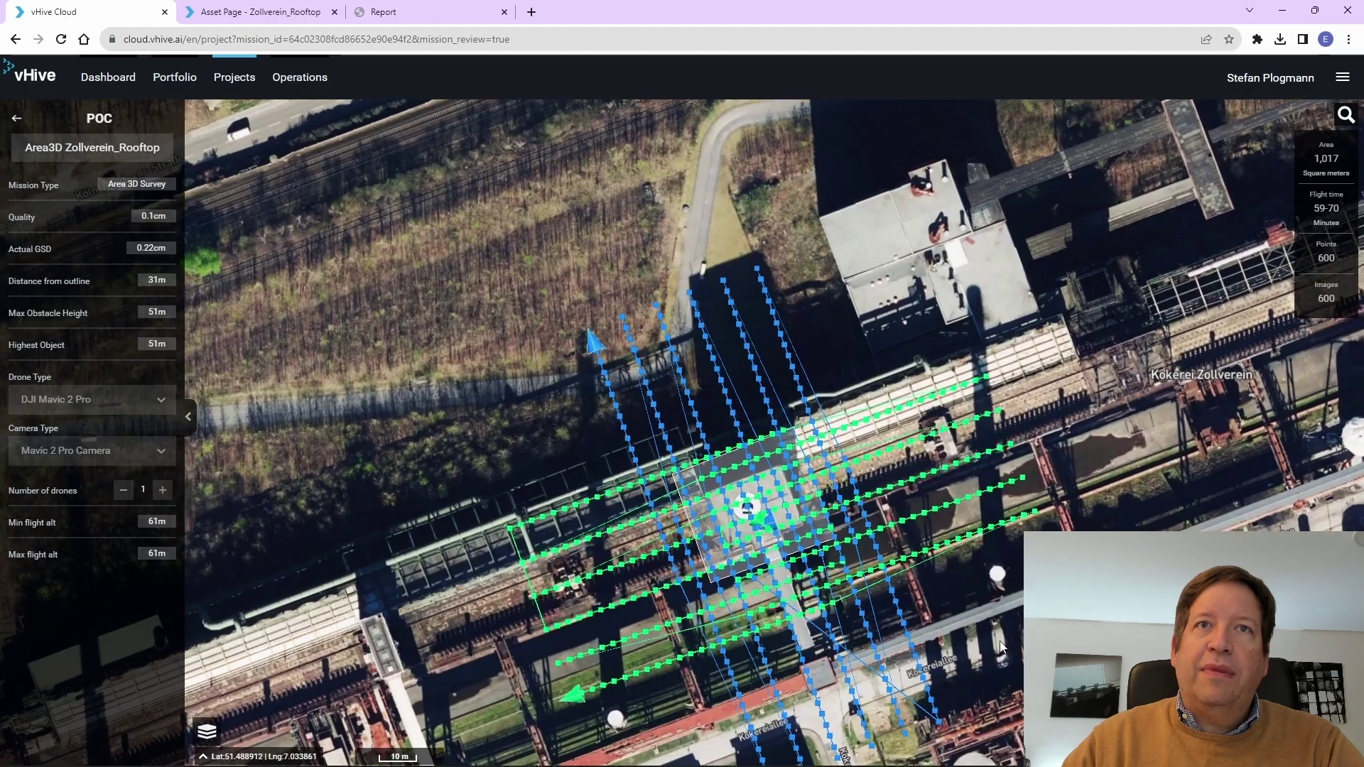
pyautogui.moveTo(1002, 648); pyautogui.dragTo(890, 525)
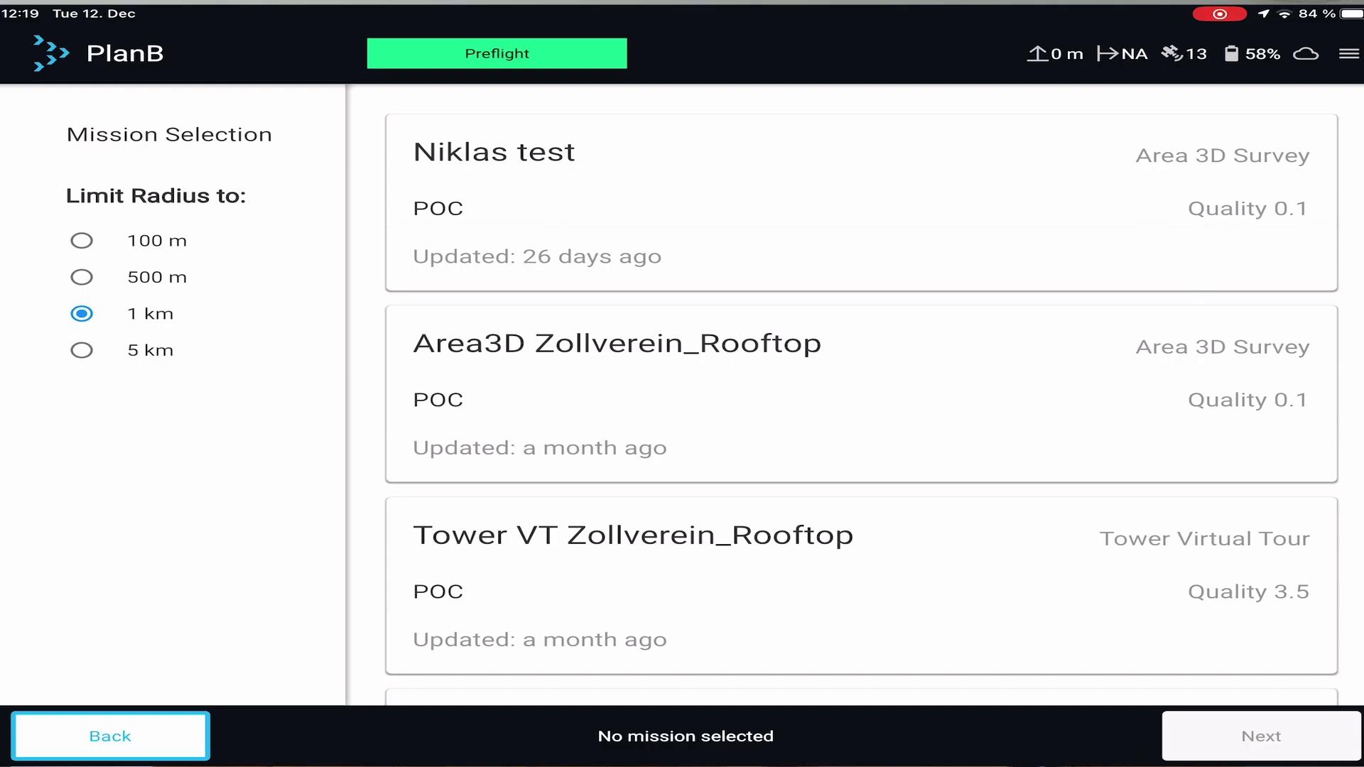
# In PlanB, load the Area3D Zollverein_Rooftop mission and launch the drone after confirming the flight heights.
pyautogui.click(860, 395)
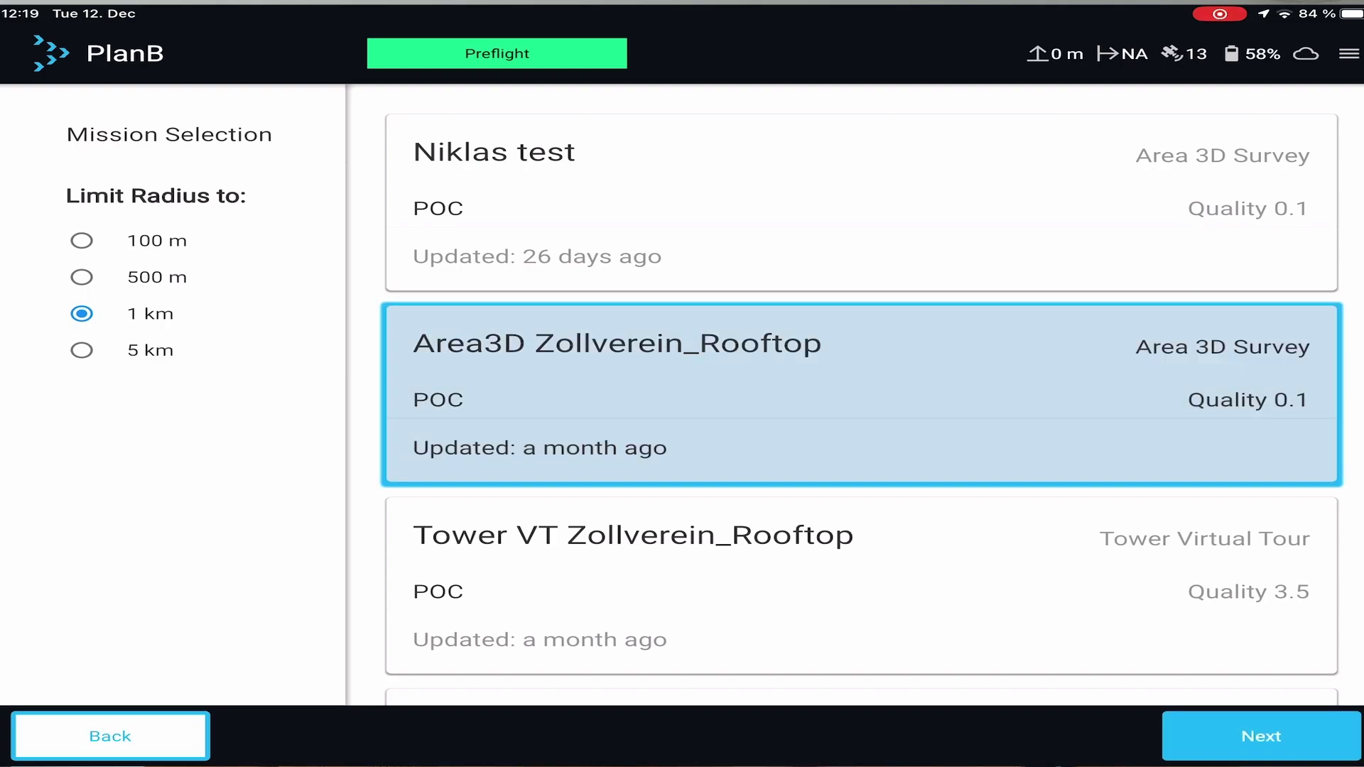
pyautogui.click(1261, 736)
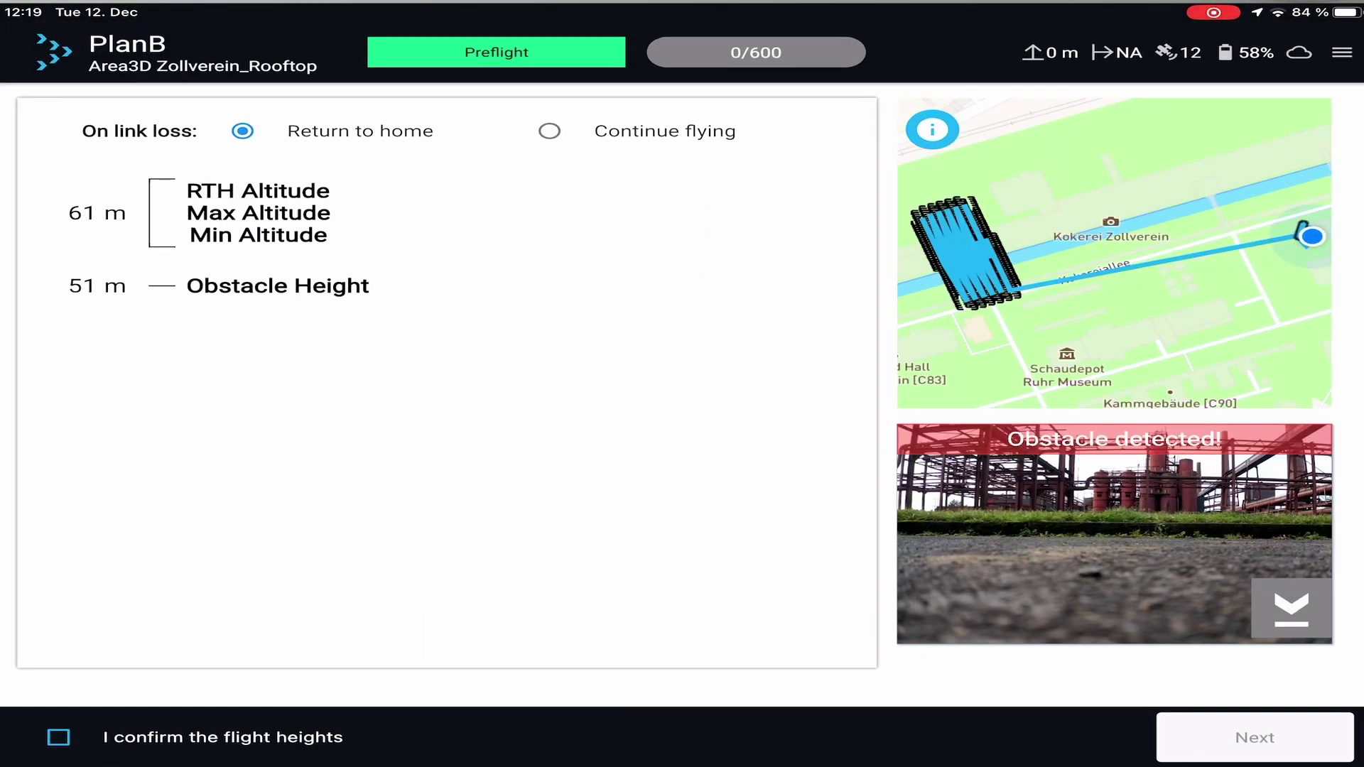
pyautogui.click(59, 737)
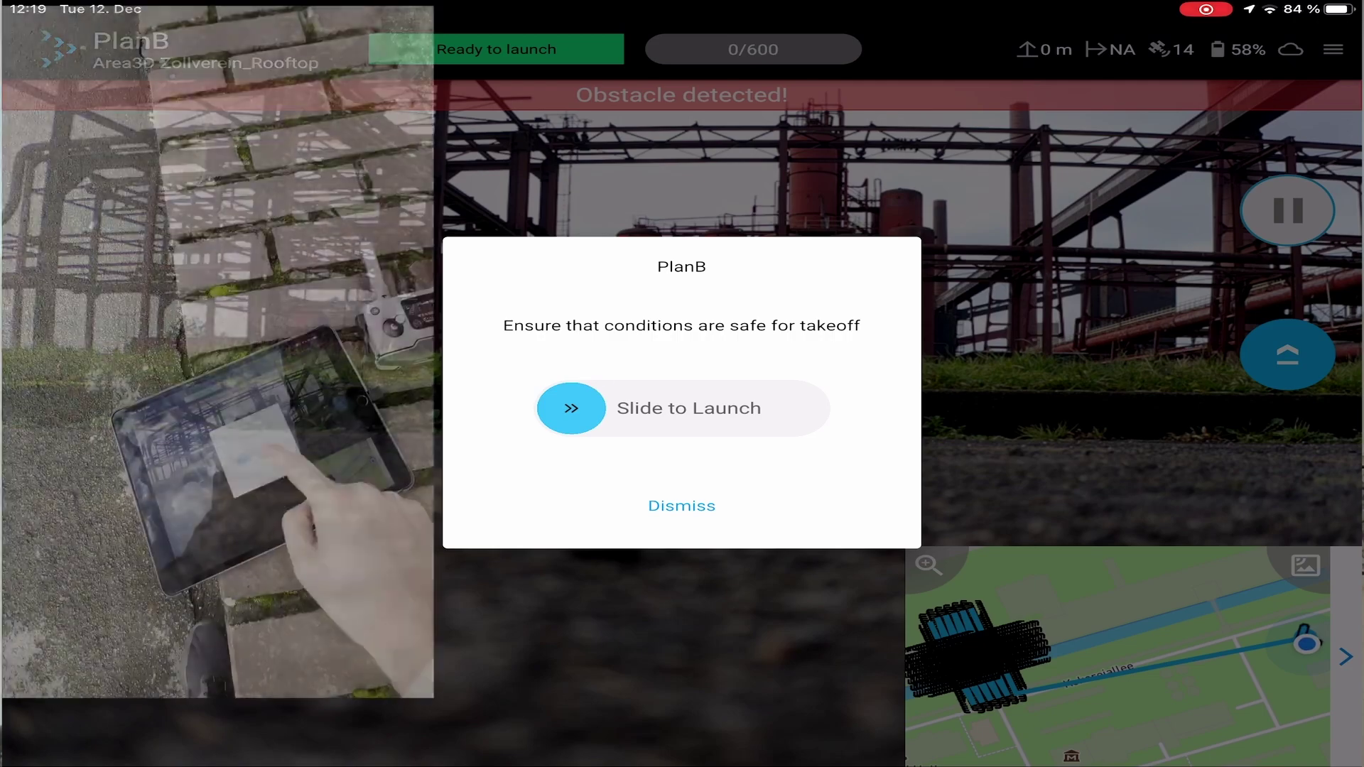
pyautogui.moveTo(571, 409); pyautogui.dragTo(788, 408)
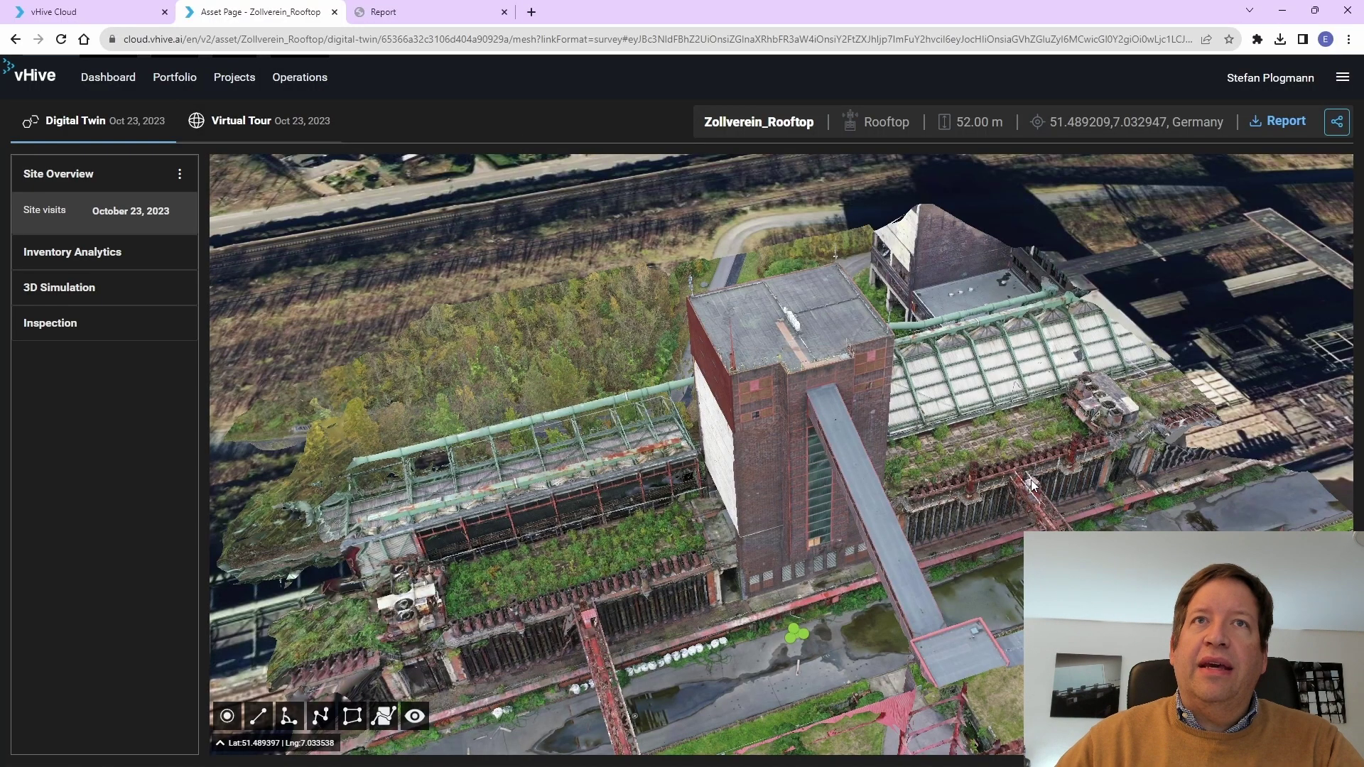
# In the Zollverein_Rooftop digital twin, measure the length of the row of white units on the roof with a line, and delete the measurement.
pyautogui.moveTo(1034, 479); pyautogui.dragTo(623, 474)
pyautogui.moveTo(1000, 399); pyautogui.dragTo(926, 343)
pyautogui.scroll(2, 953, 326)
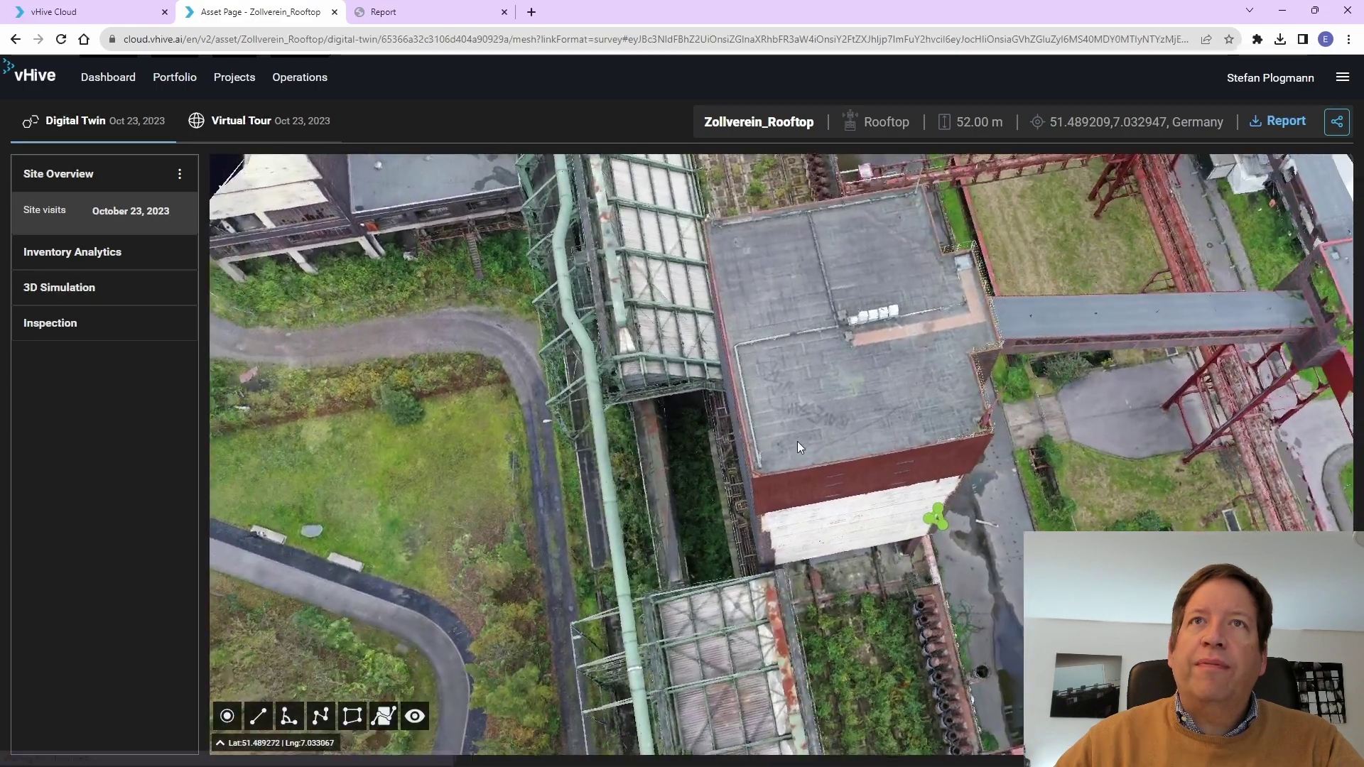
pyautogui.scroll(3, 797, 441)
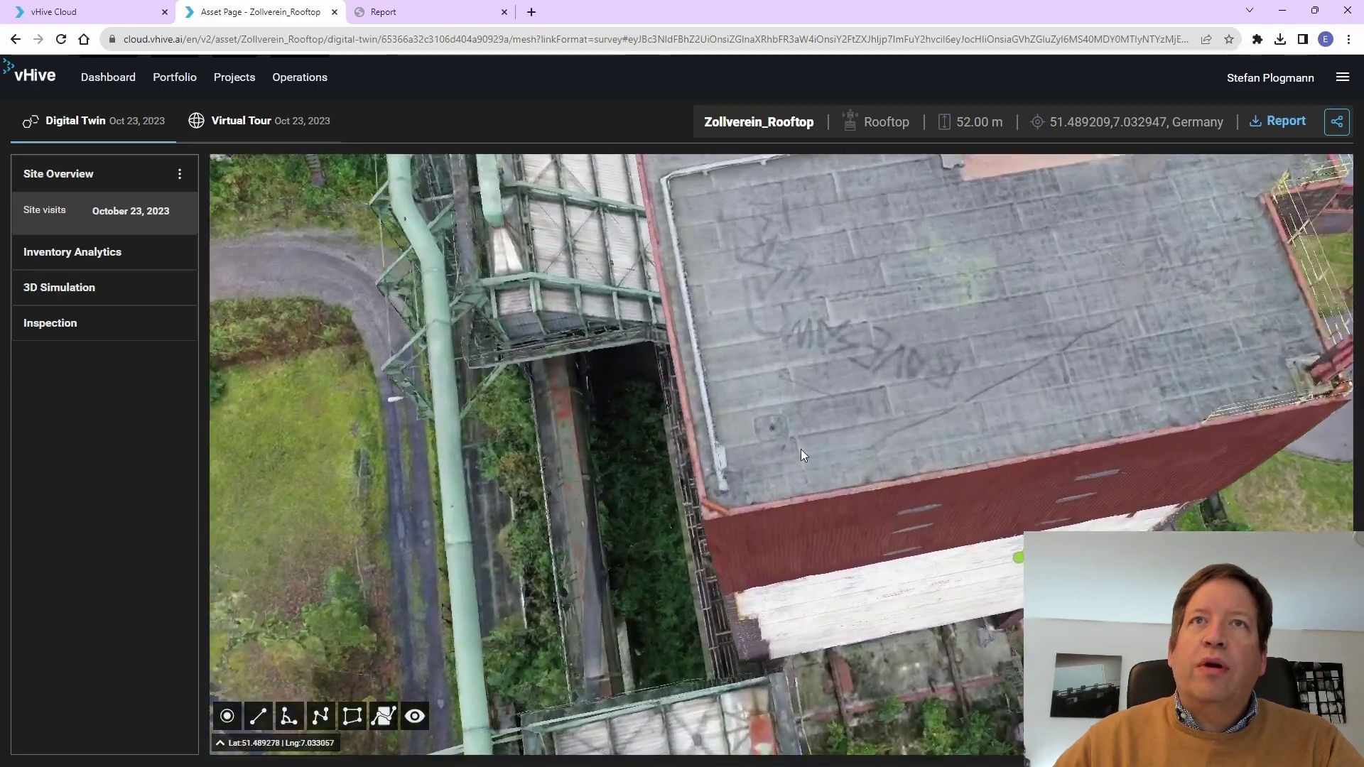
pyautogui.moveTo(799, 448); pyautogui.dragTo(658, 568)
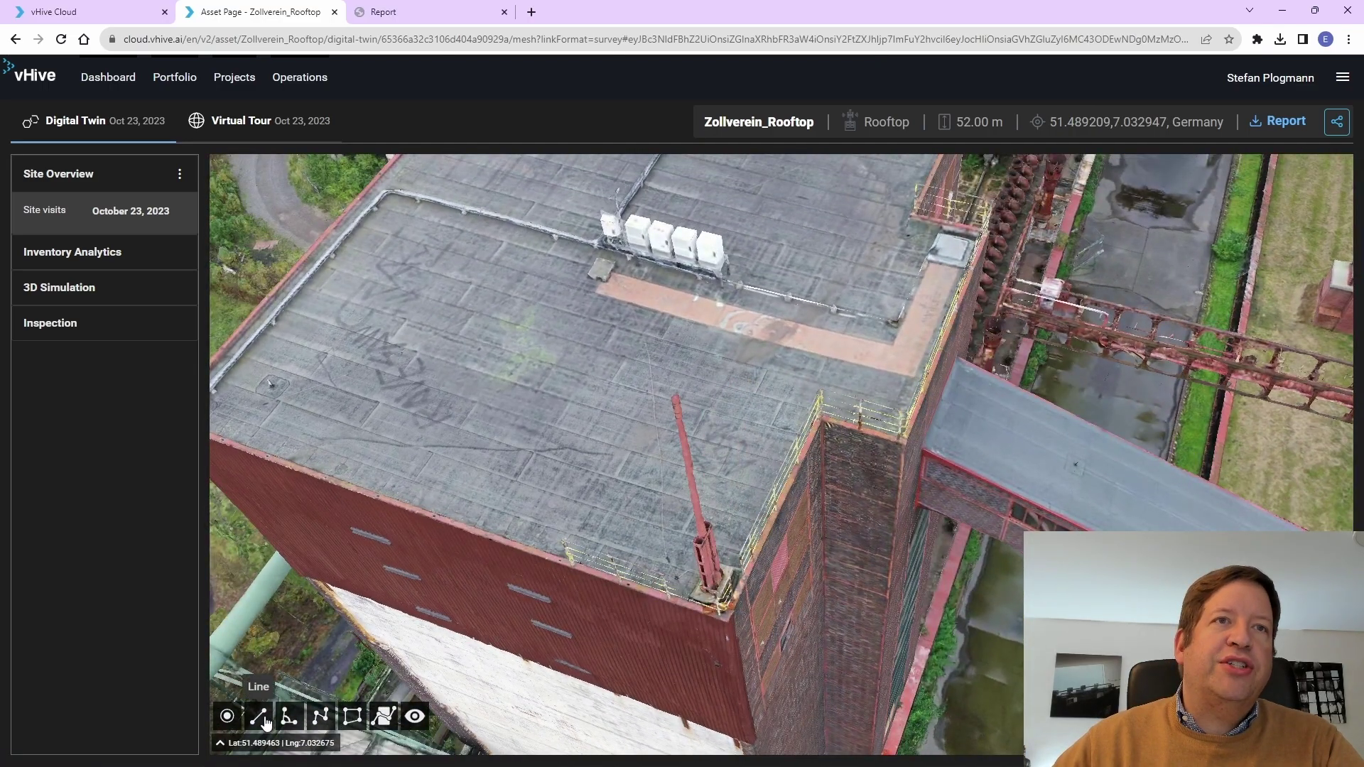
pyautogui.click(313, 719)
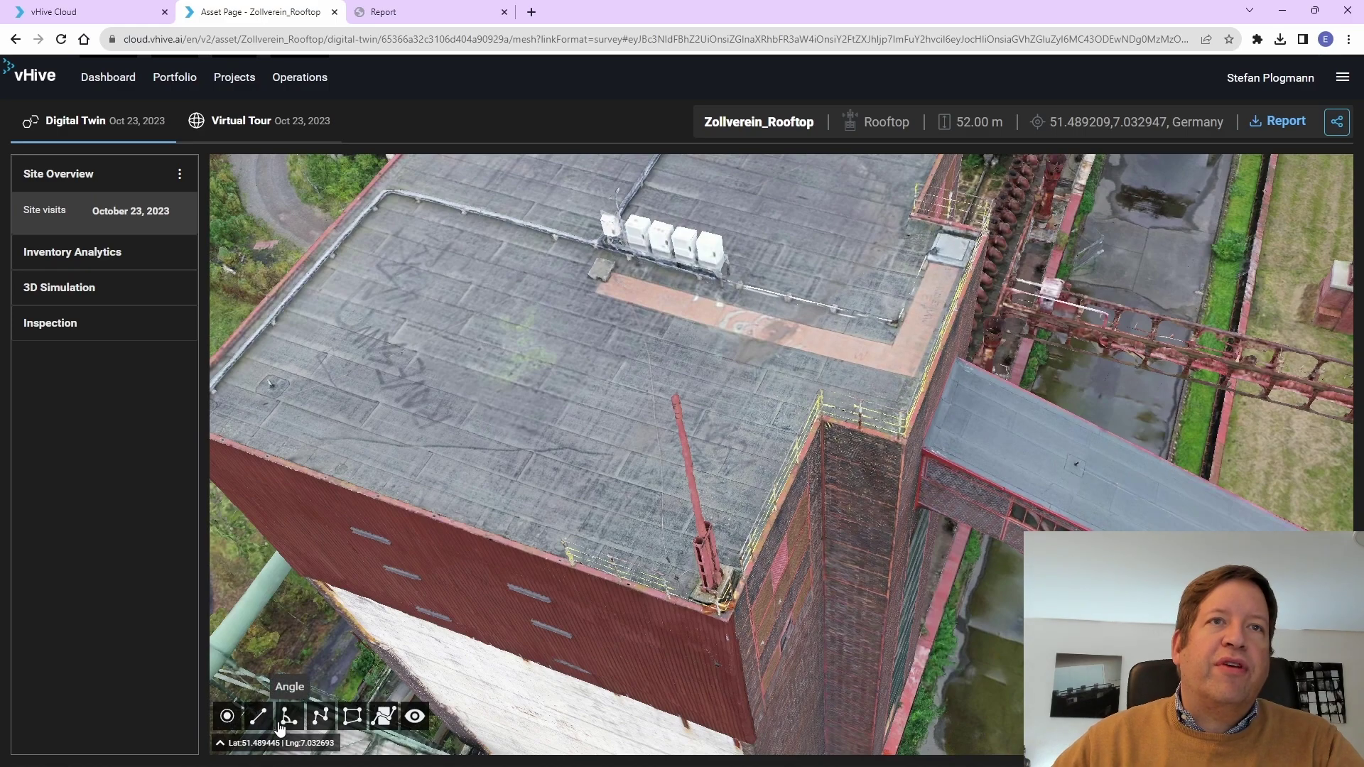
pyautogui.click(603, 243)
pyautogui.doubleClick(720, 270)
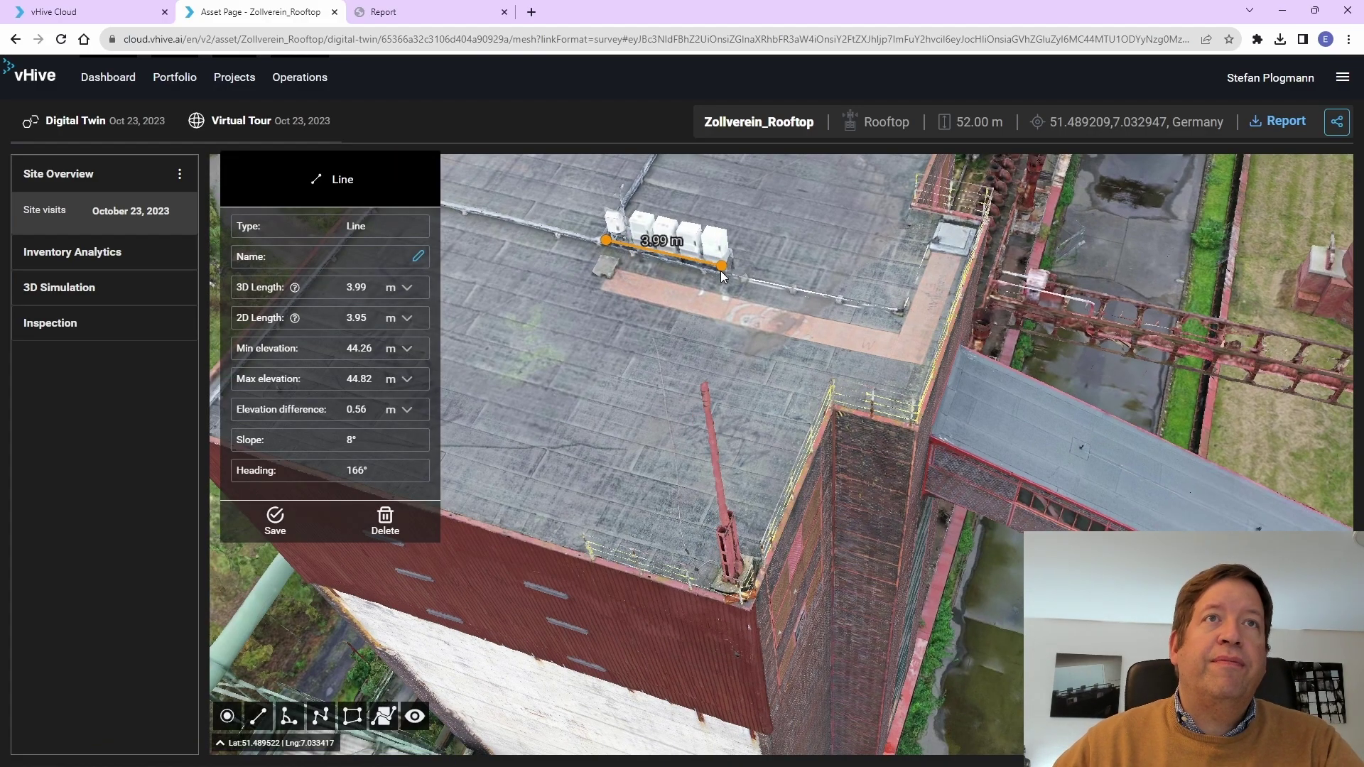
pyautogui.click(386, 524)
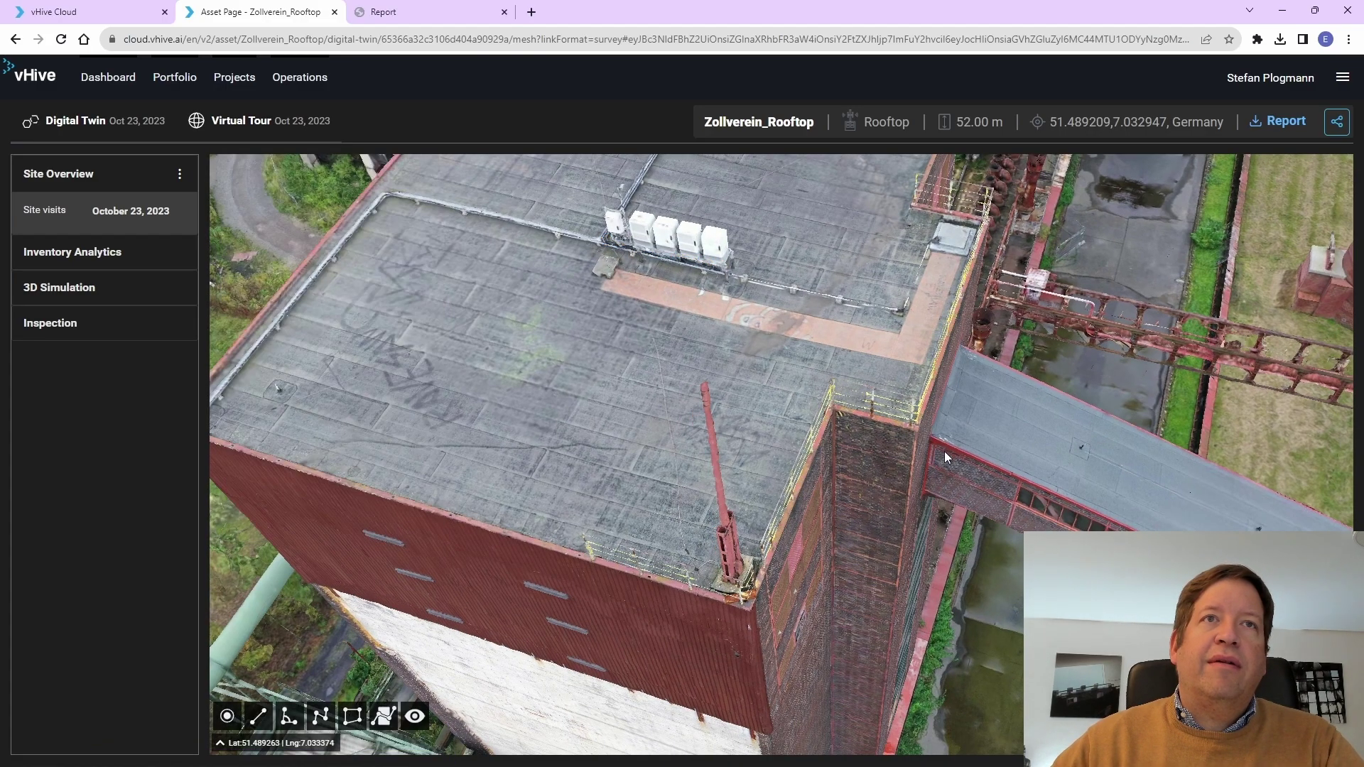
# Open the rooftop's inventory analytics and view the details of Panel 1.
pyautogui.moveTo(943, 450); pyautogui.dragTo(838, 458)
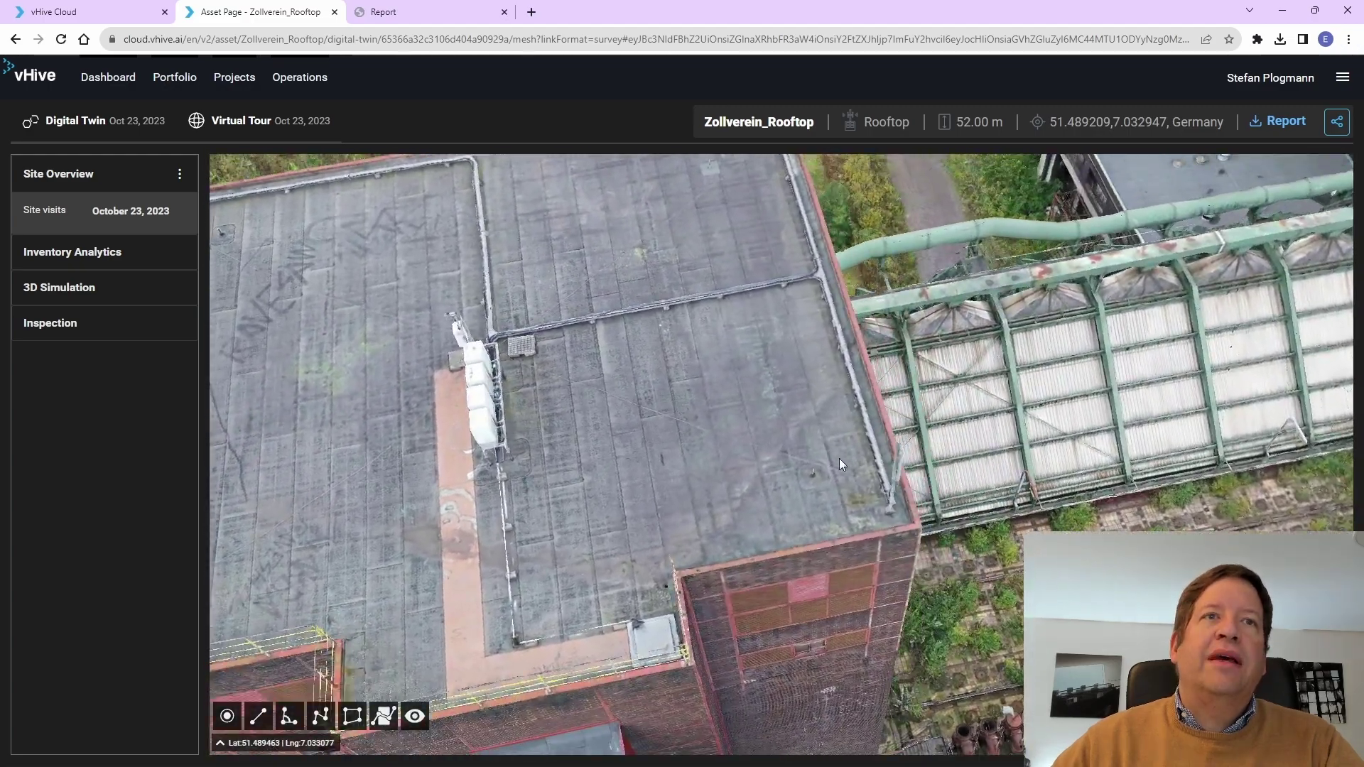
pyautogui.click(115, 268)
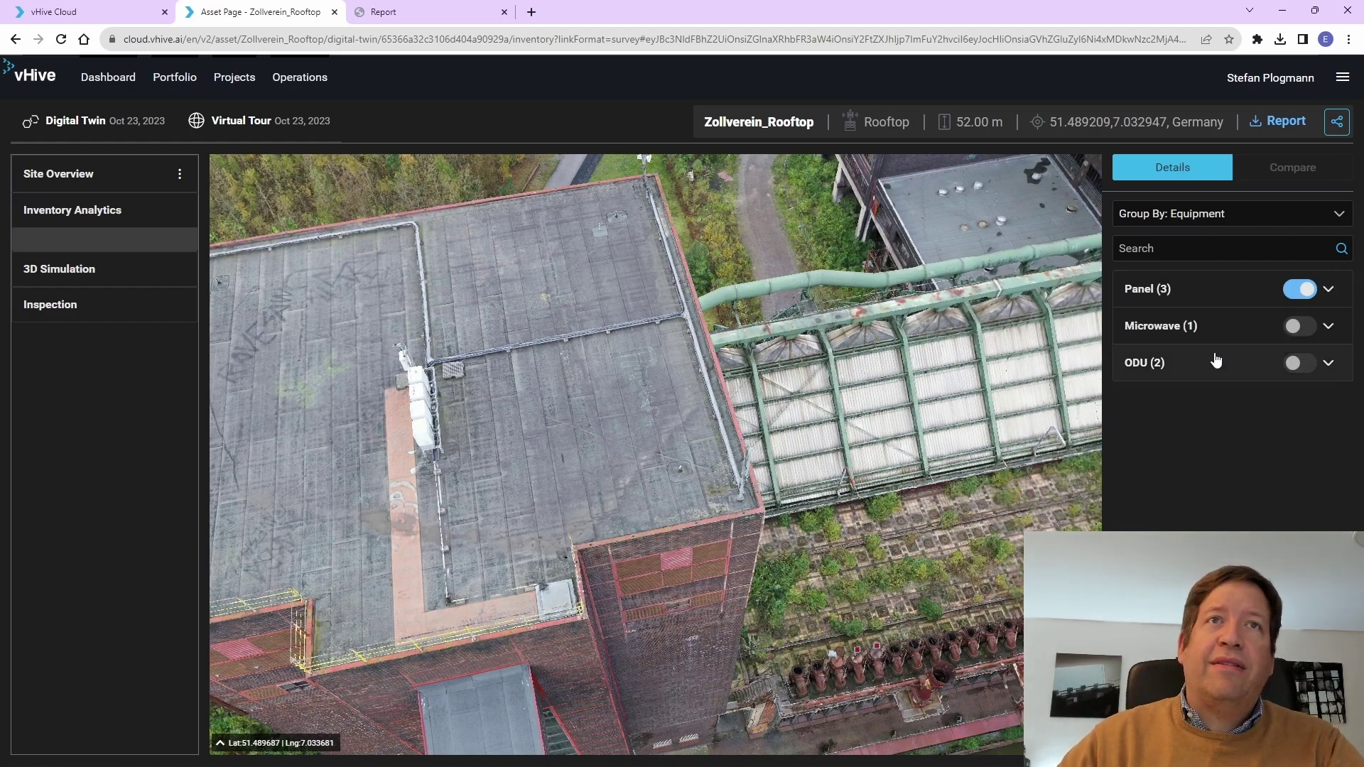
pyautogui.click(1331, 297)
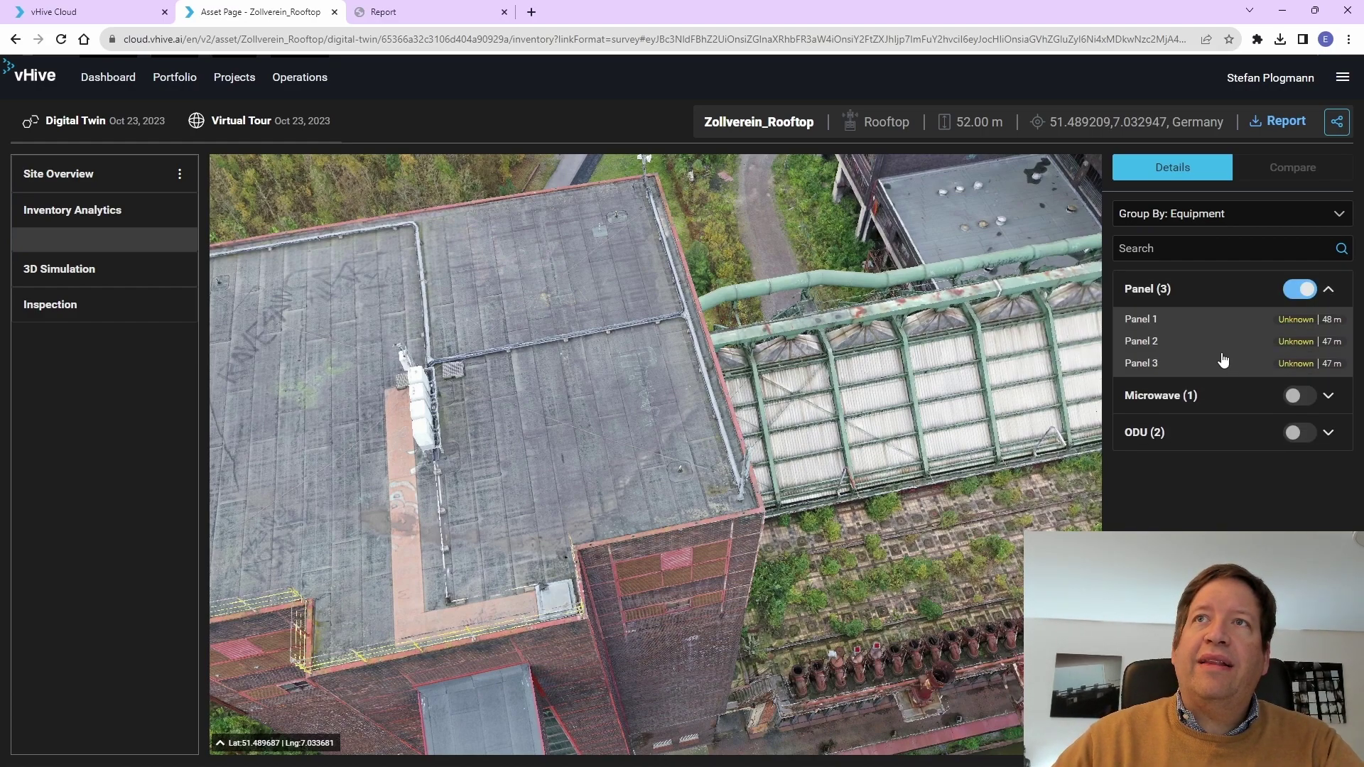
pyautogui.click(1199, 329)
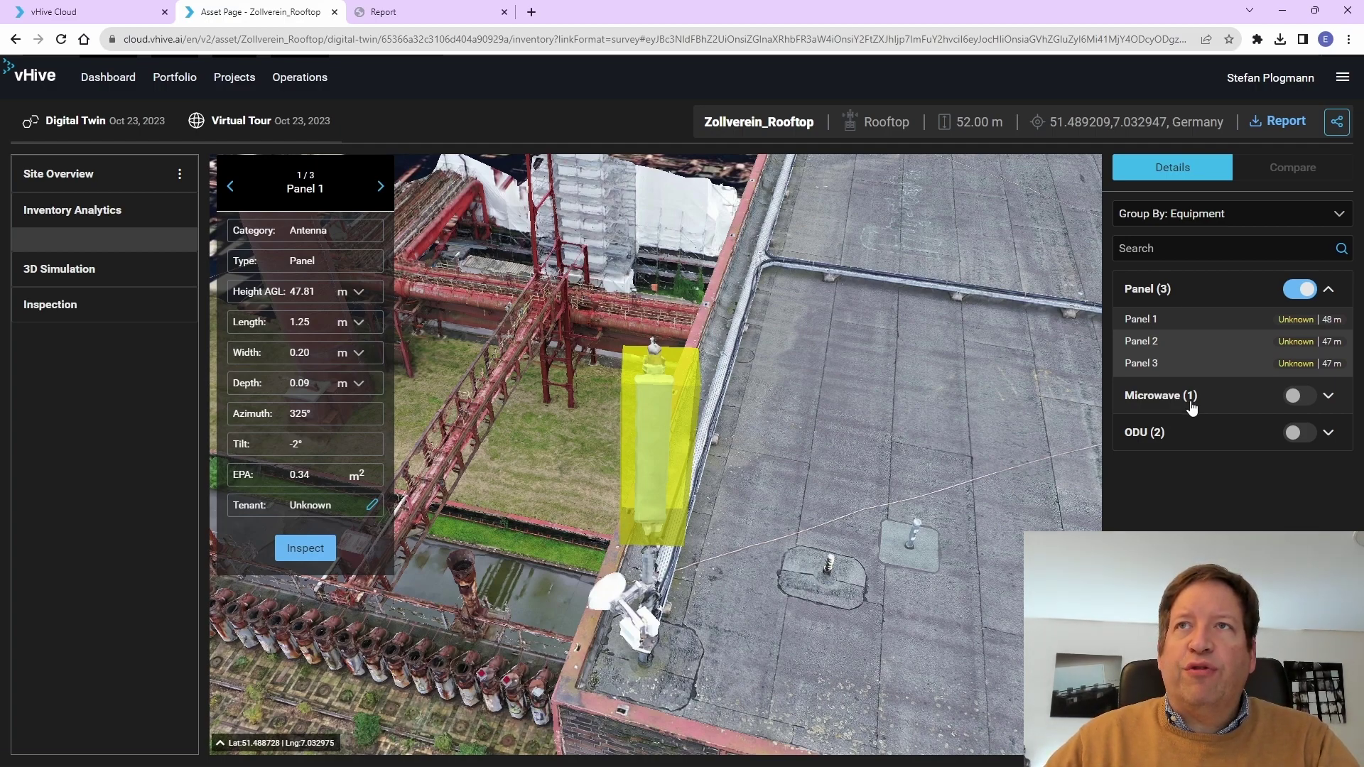
# View the inventory details of the microwave antenna and of ODU 1.
pyautogui.click(1191, 405)
pyautogui.click(1182, 432)
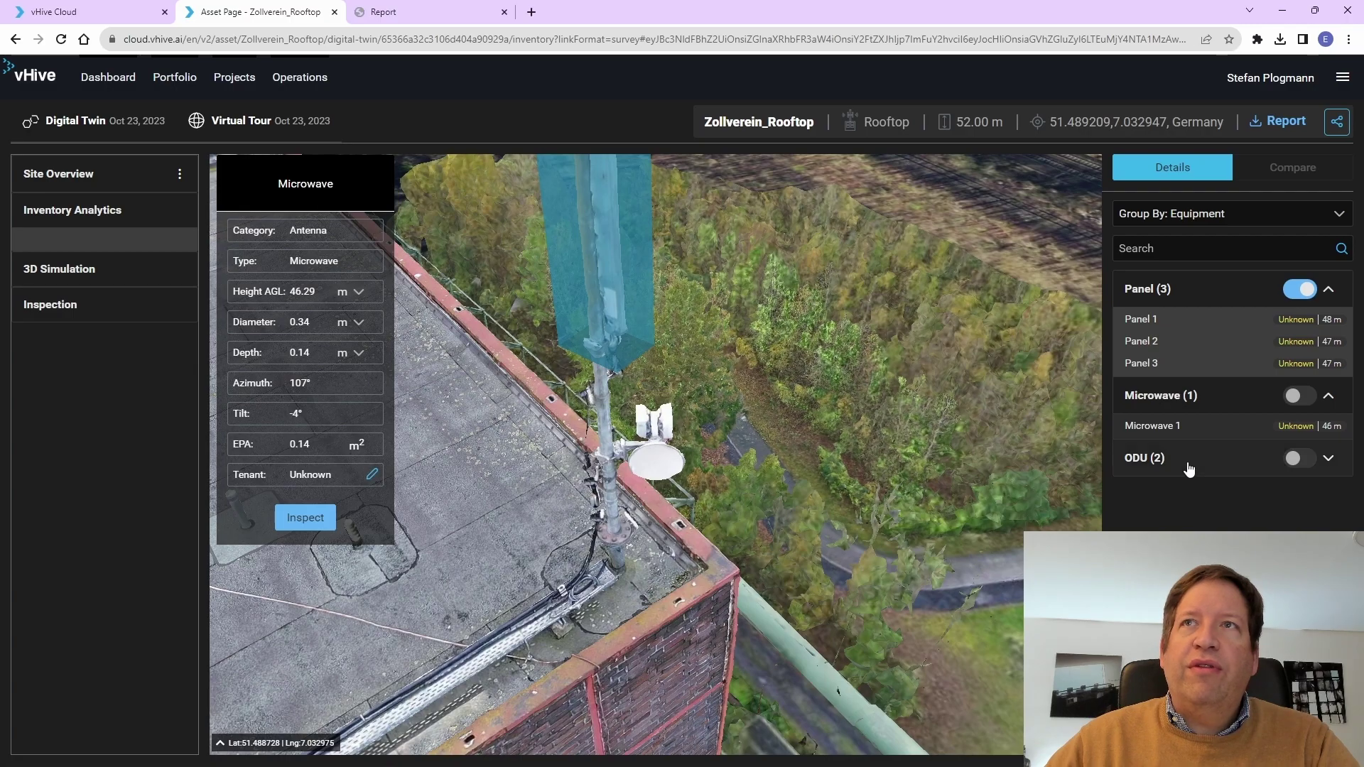
pyautogui.click(1186, 465)
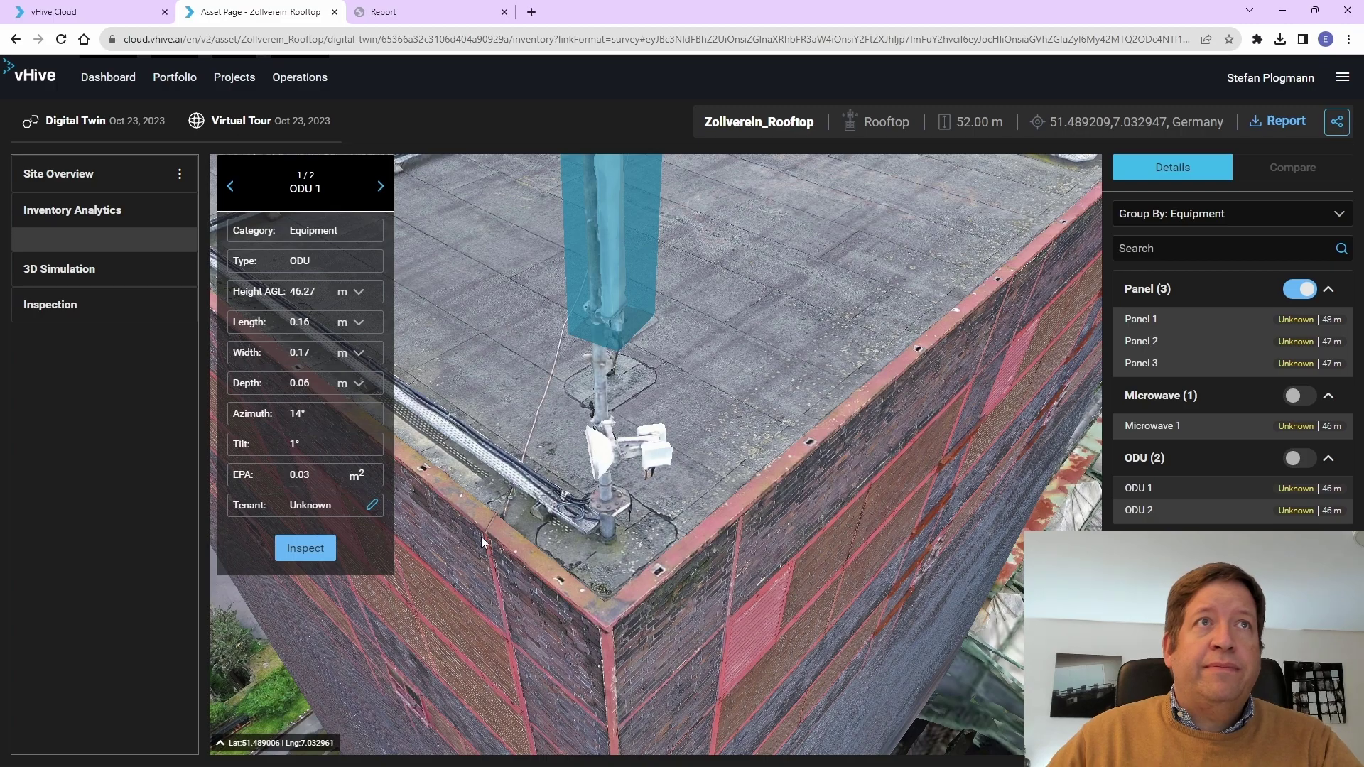
# Create a new 3D simulation of the rooftop and clear the ODU 1 selection.
pyautogui.click(100, 269)
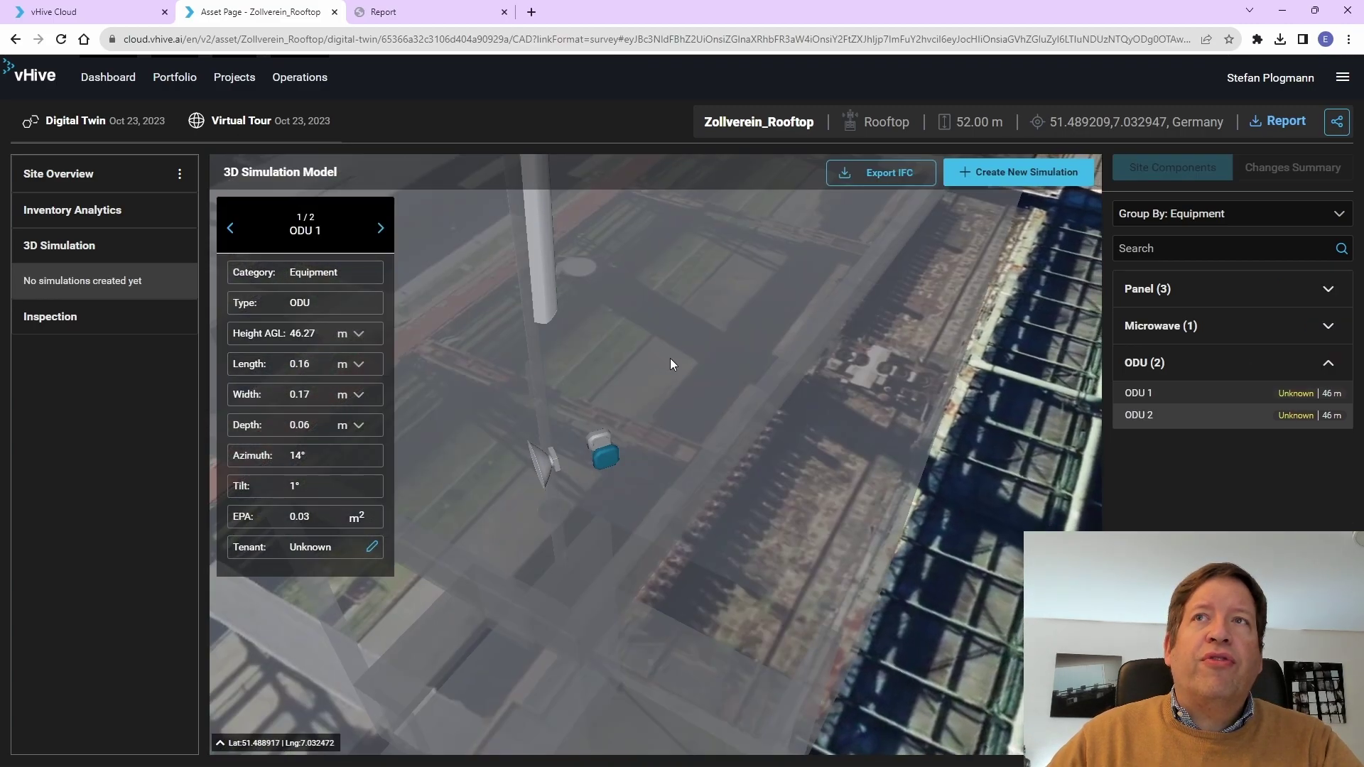
pyautogui.moveTo(613, 452)
pyautogui.mouseDown()
pyautogui.moveTo(650, 456)
pyautogui.moveTo(544, 379)
pyautogui.moveTo(599, 433)
pyautogui.mouseUp()
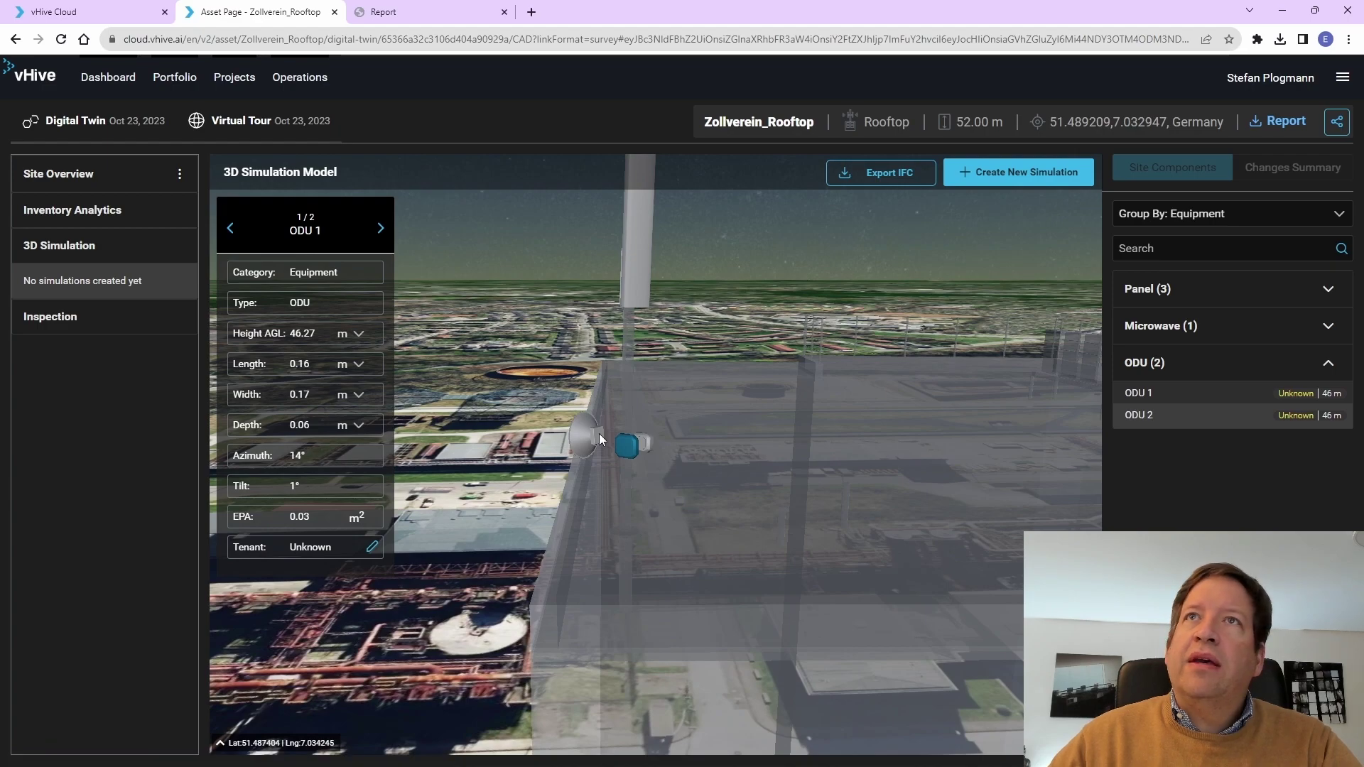
pyautogui.click(1025, 173)
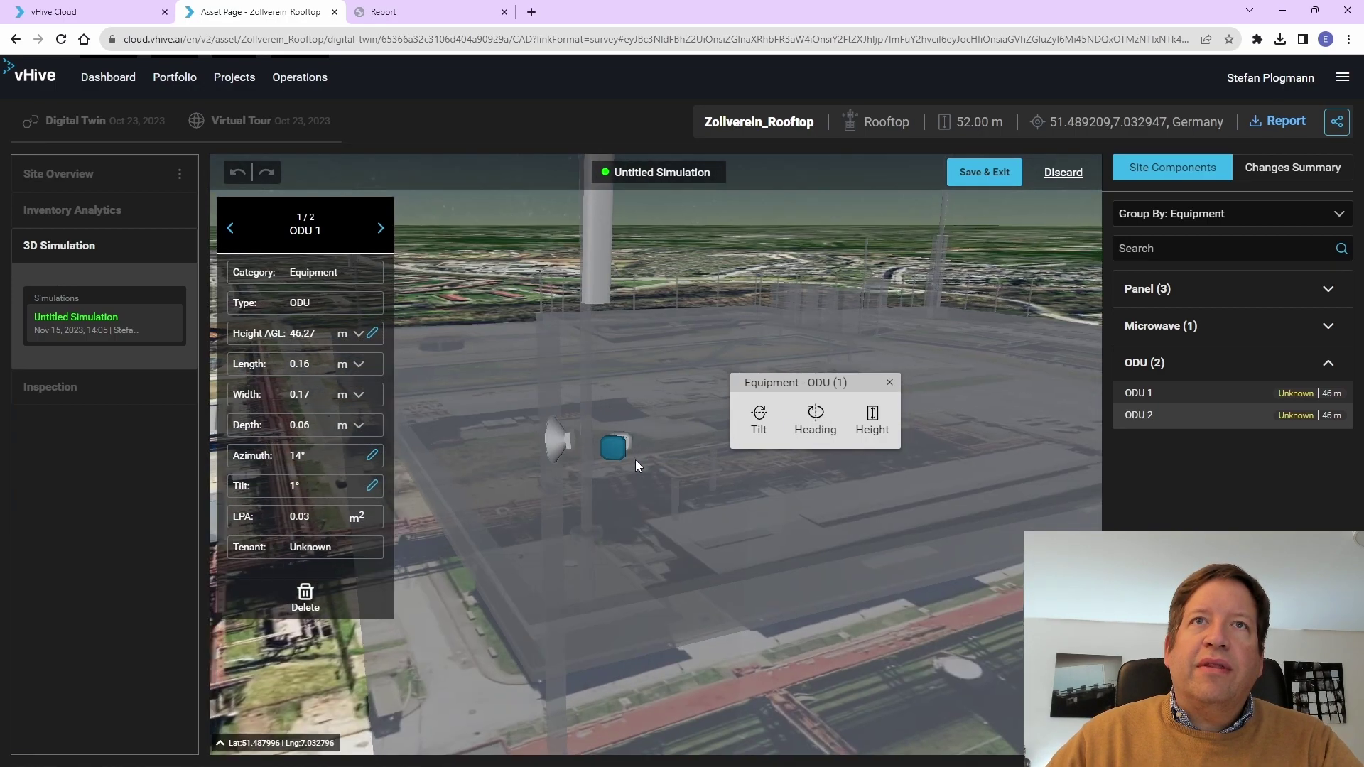
pyautogui.press('Escape')
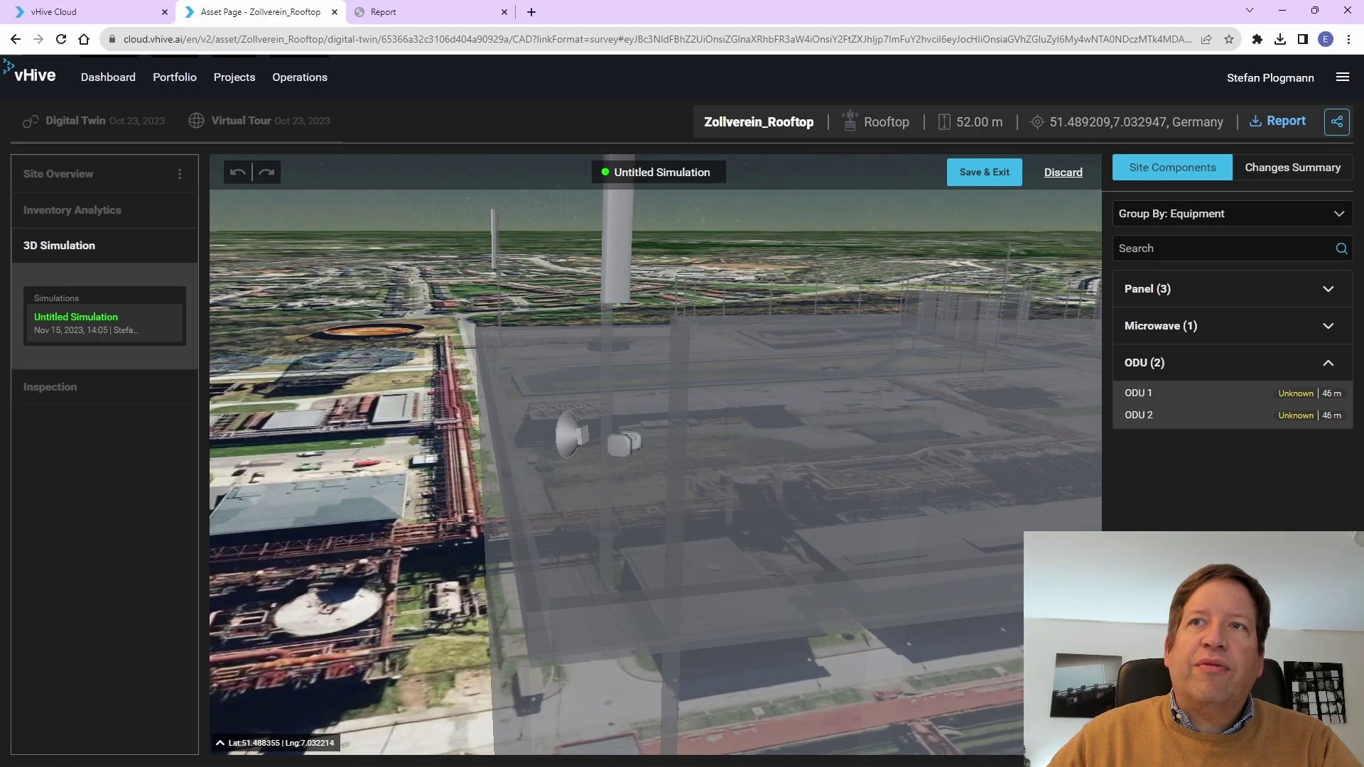
# Add an RRU 0.4m component to the simulation near the microwave antenna.
pyautogui.click(742, 407)
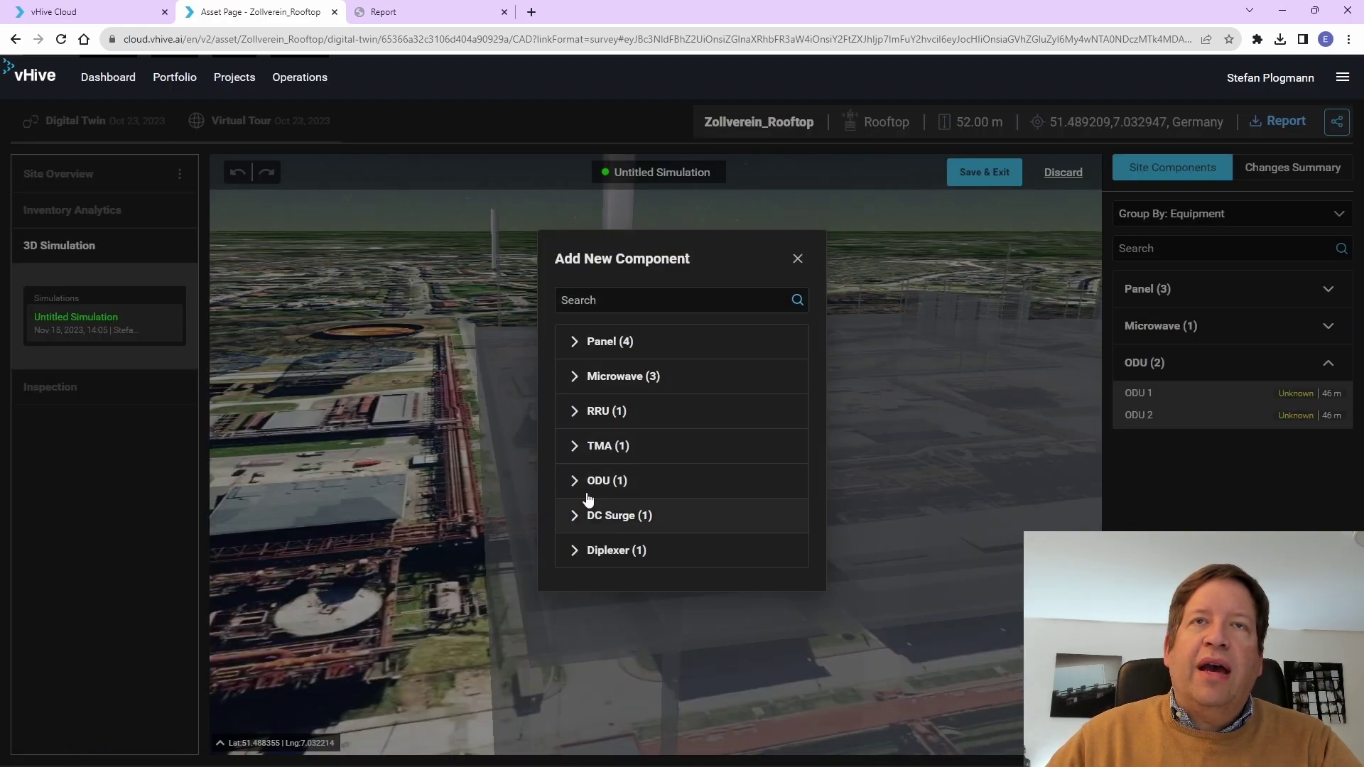
pyautogui.click(574, 416)
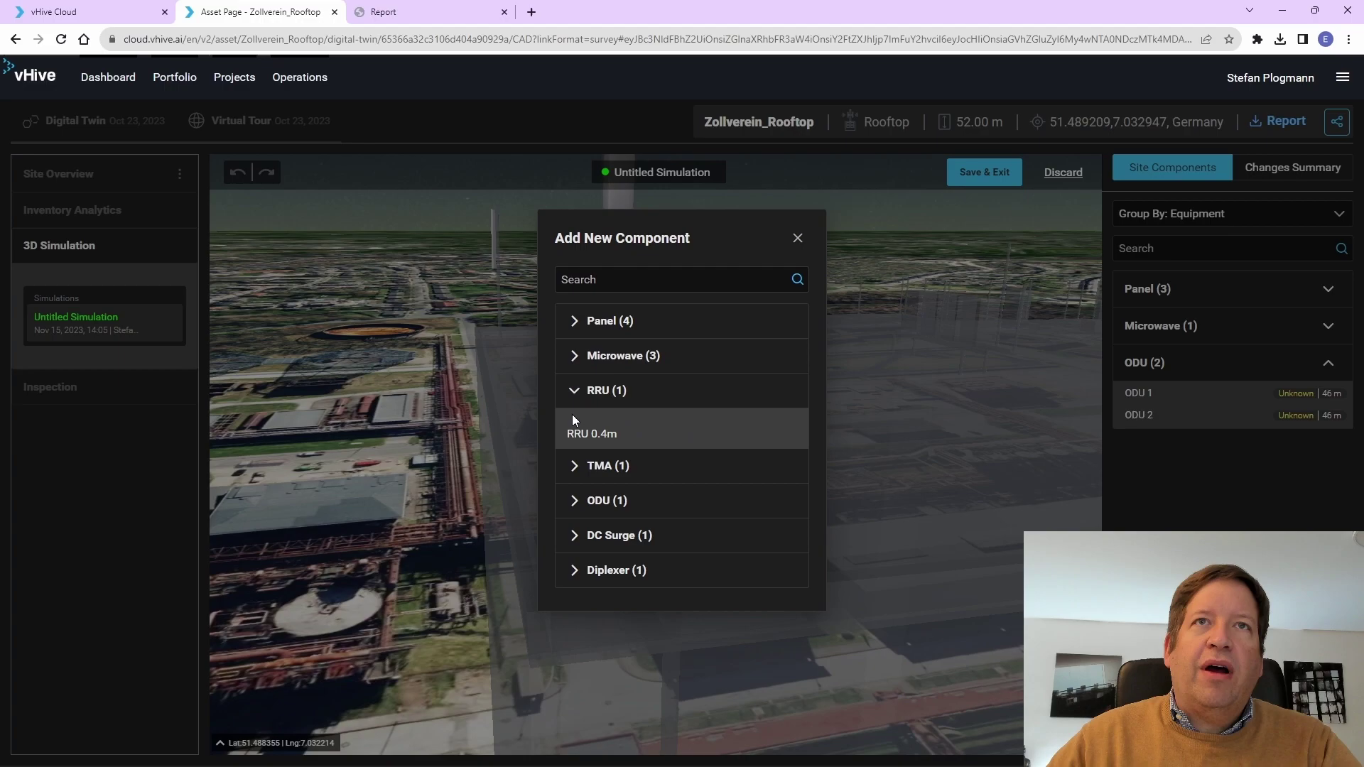
pyautogui.click(594, 426)
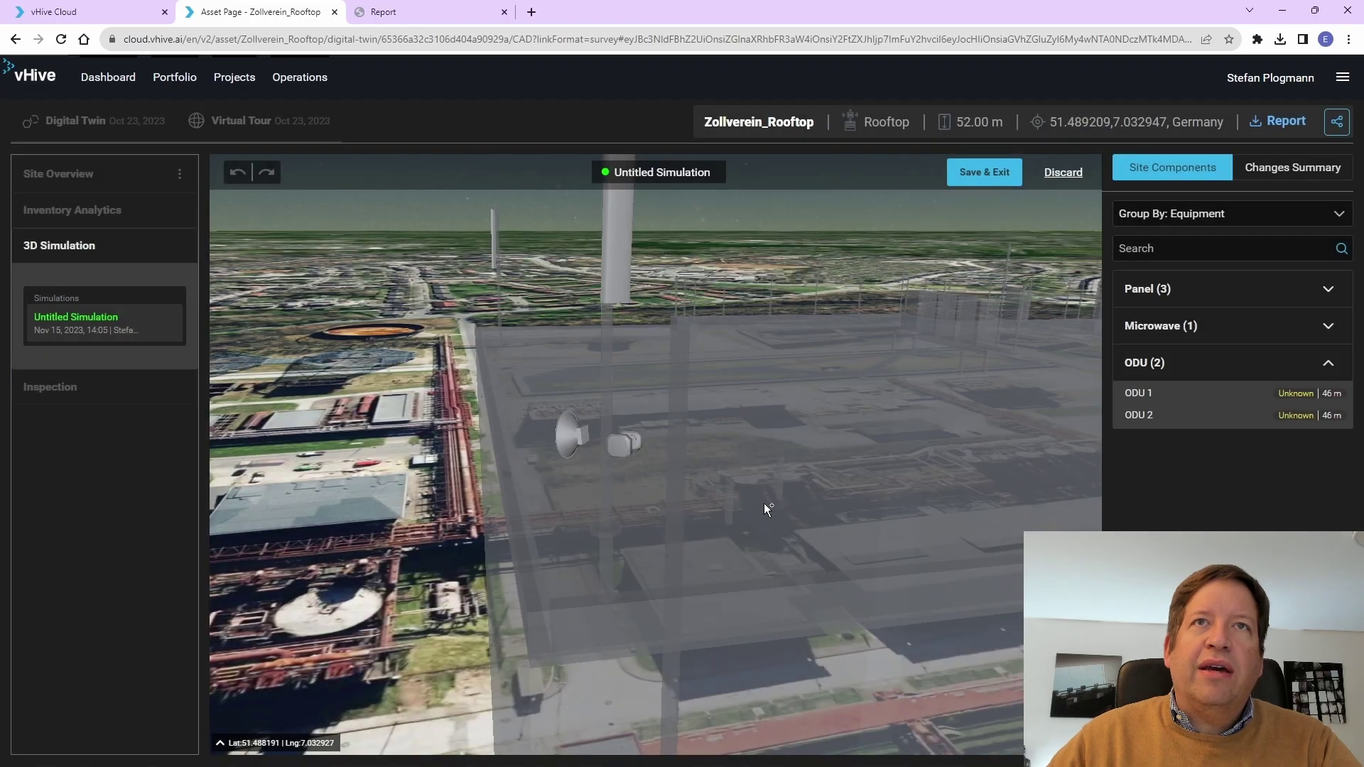
pyautogui.click(609, 505)
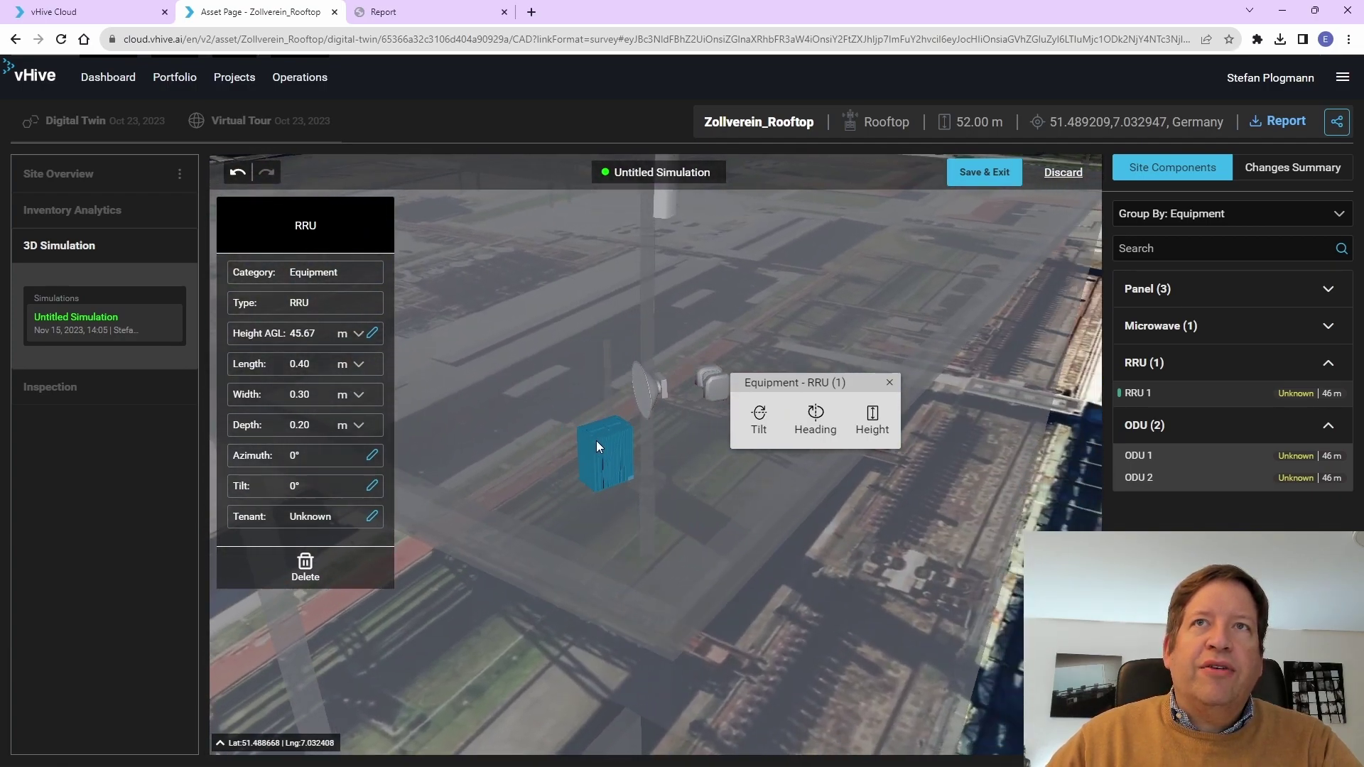
# Set the new RRU's height above ground to 70 m.
pyautogui.click(871, 419)
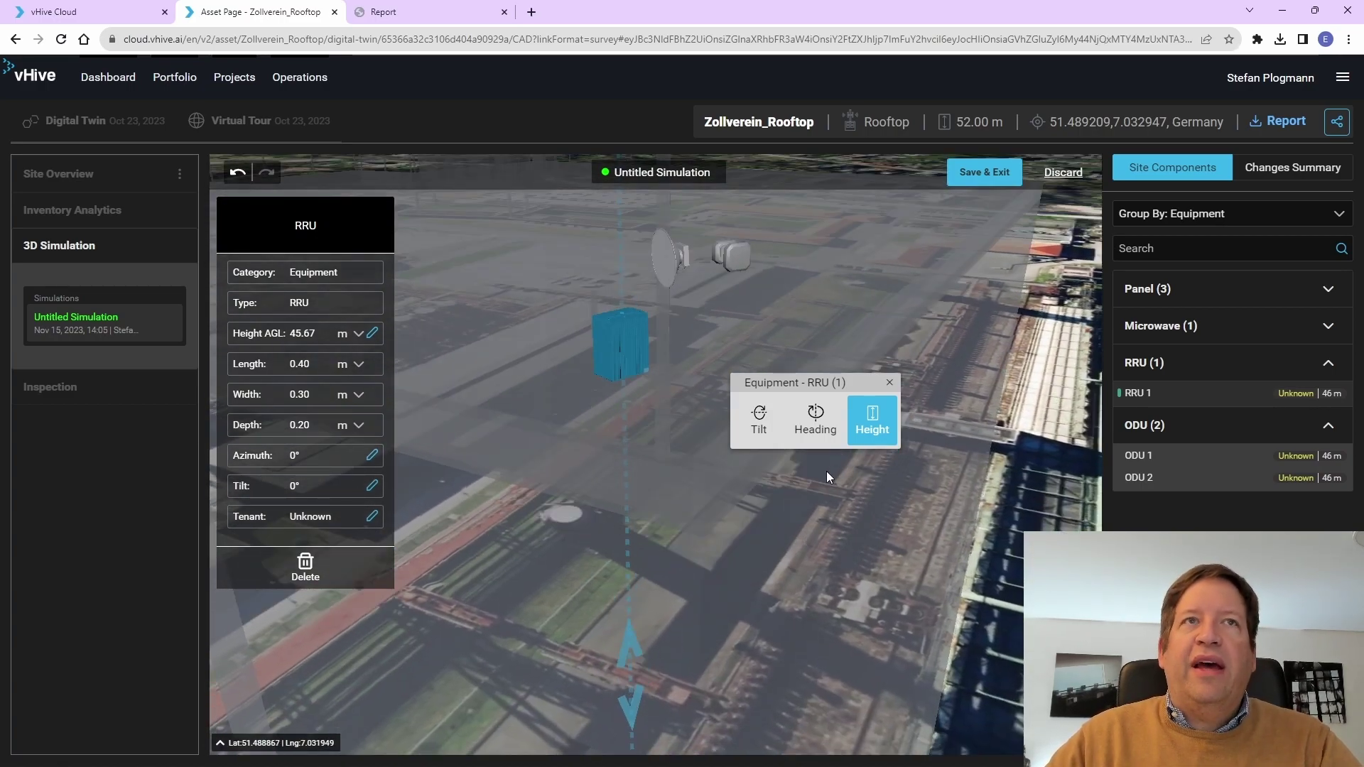
pyautogui.click(369, 335)
pyautogui.moveTo(698, 416); pyautogui.dragTo(618, 419)
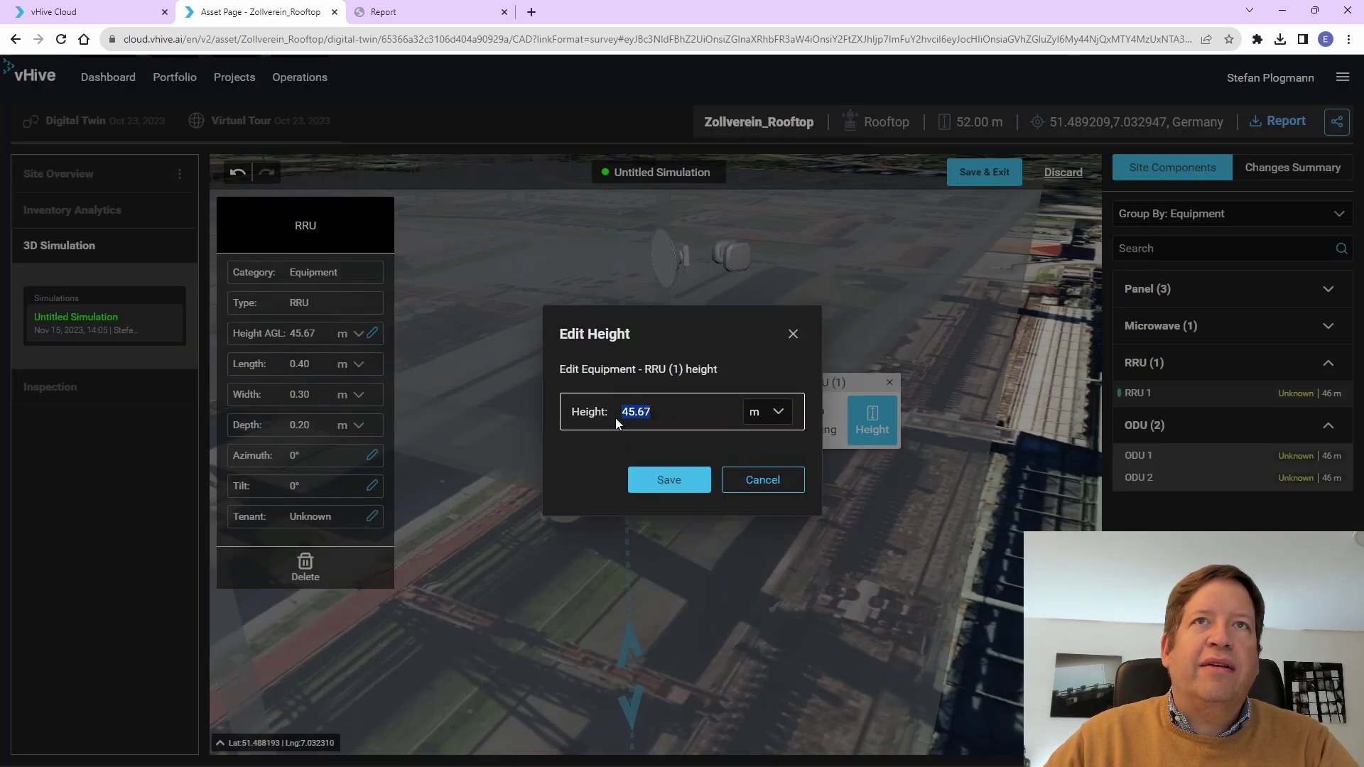
pyautogui.write('70')
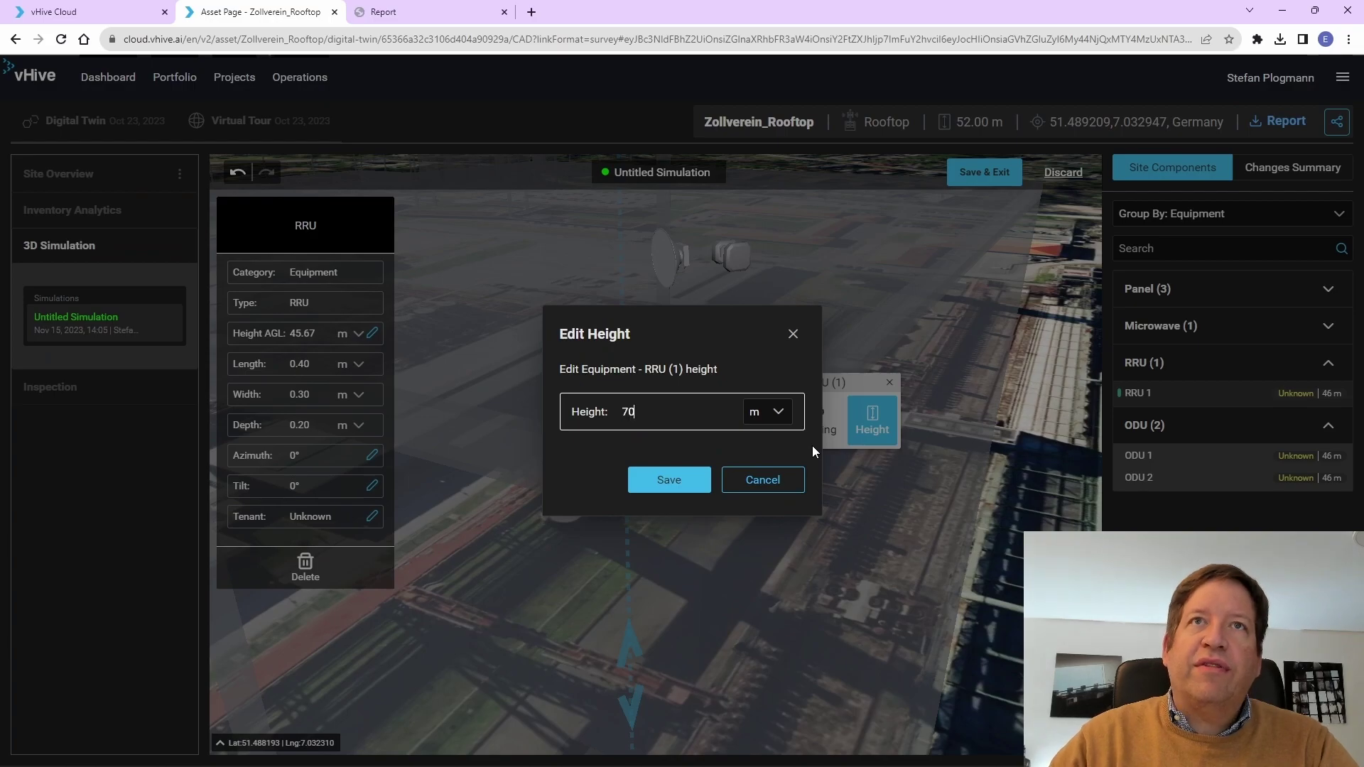
pyautogui.press('Return')
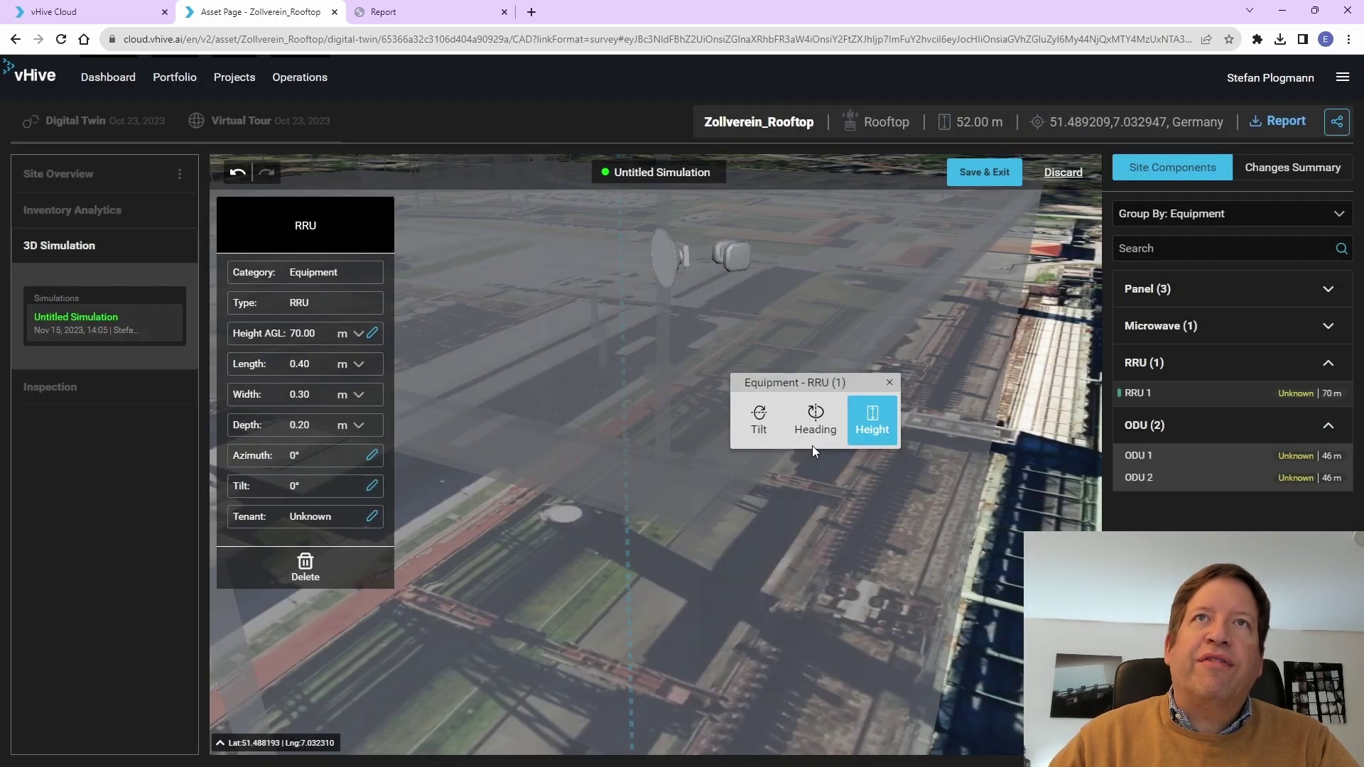
# Check the added RRU from a side view, then discard the untitled simulation with all its changes.
pyautogui.scroll(3, 743, 291)
pyautogui.moveTo(735, 339); pyautogui.dragTo(806, 266)
pyautogui.click(892, 259)
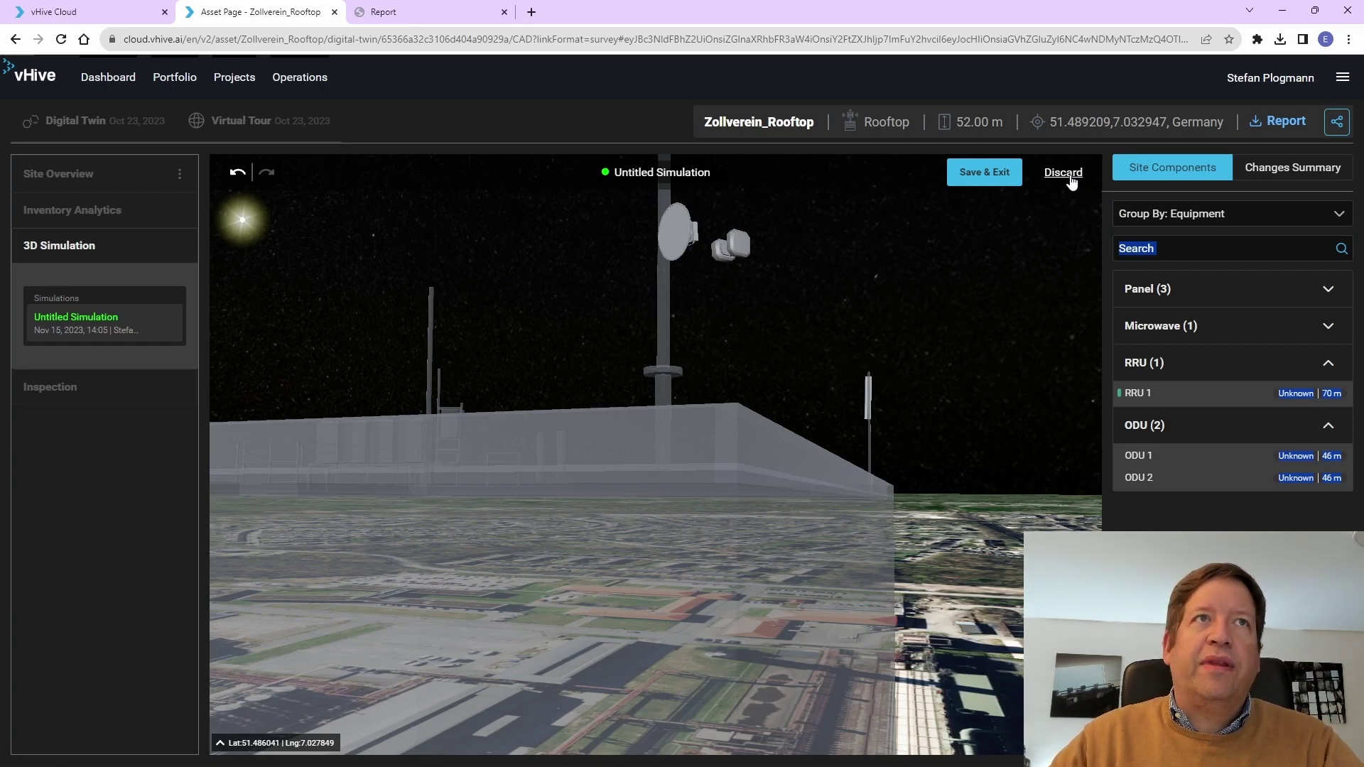
pyautogui.click(1070, 179)
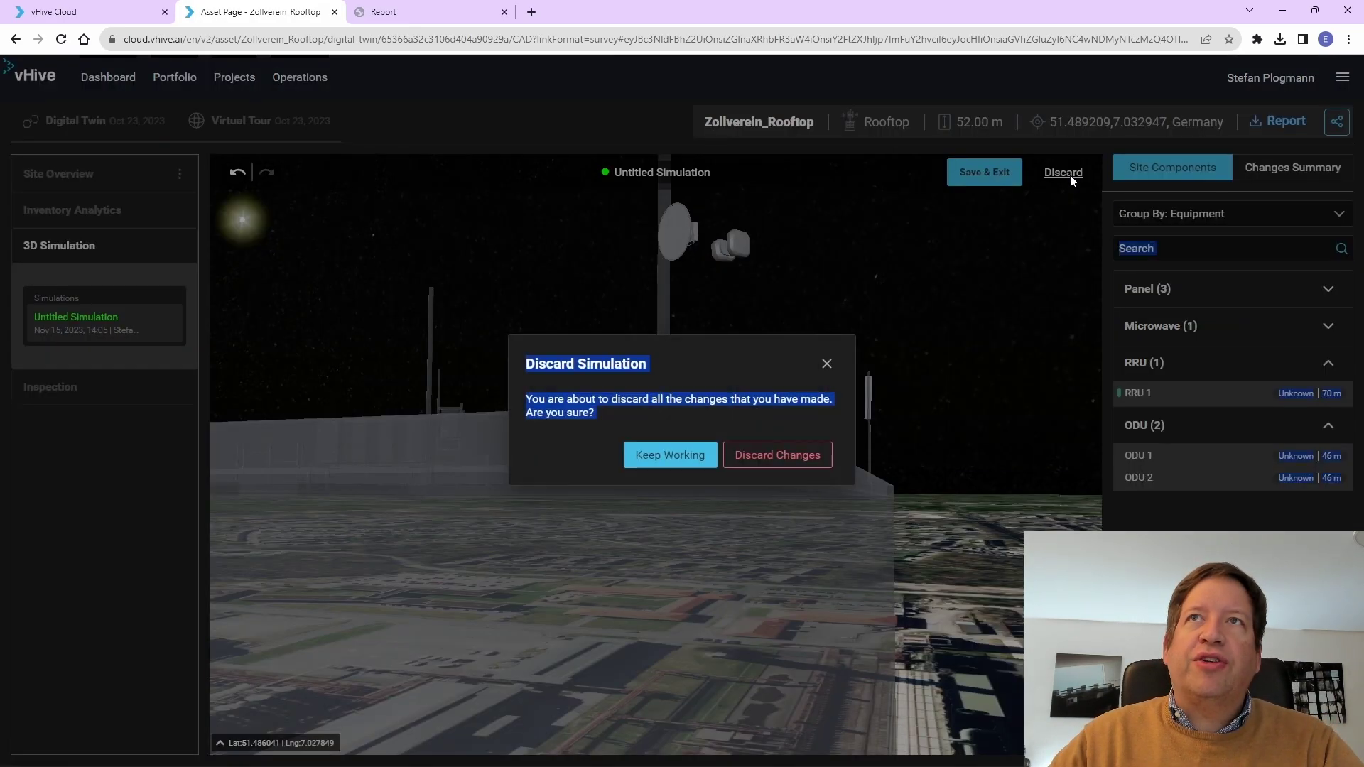
pyautogui.click(732, 455)
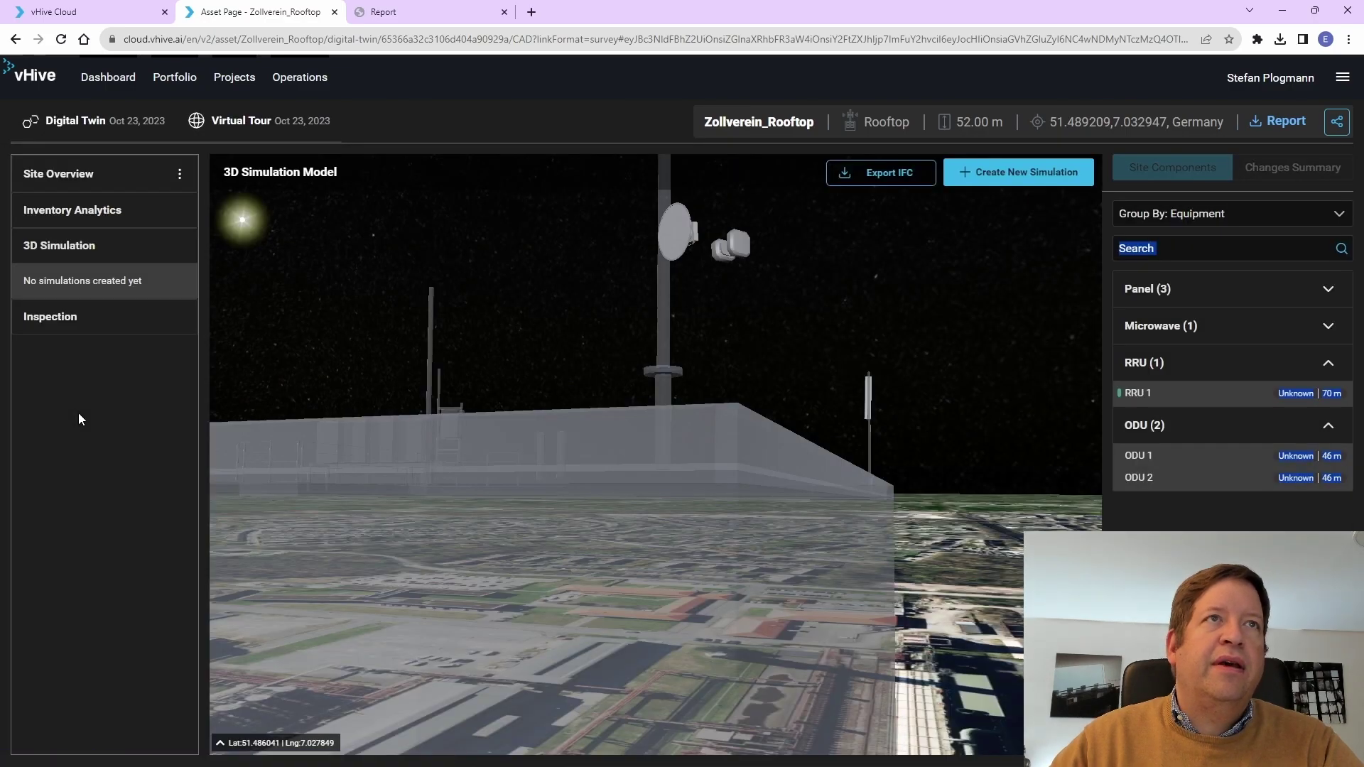
# Open the Site Survey Report and review its site information, tower profile and panoramic views.
pyautogui.click(402, 14)
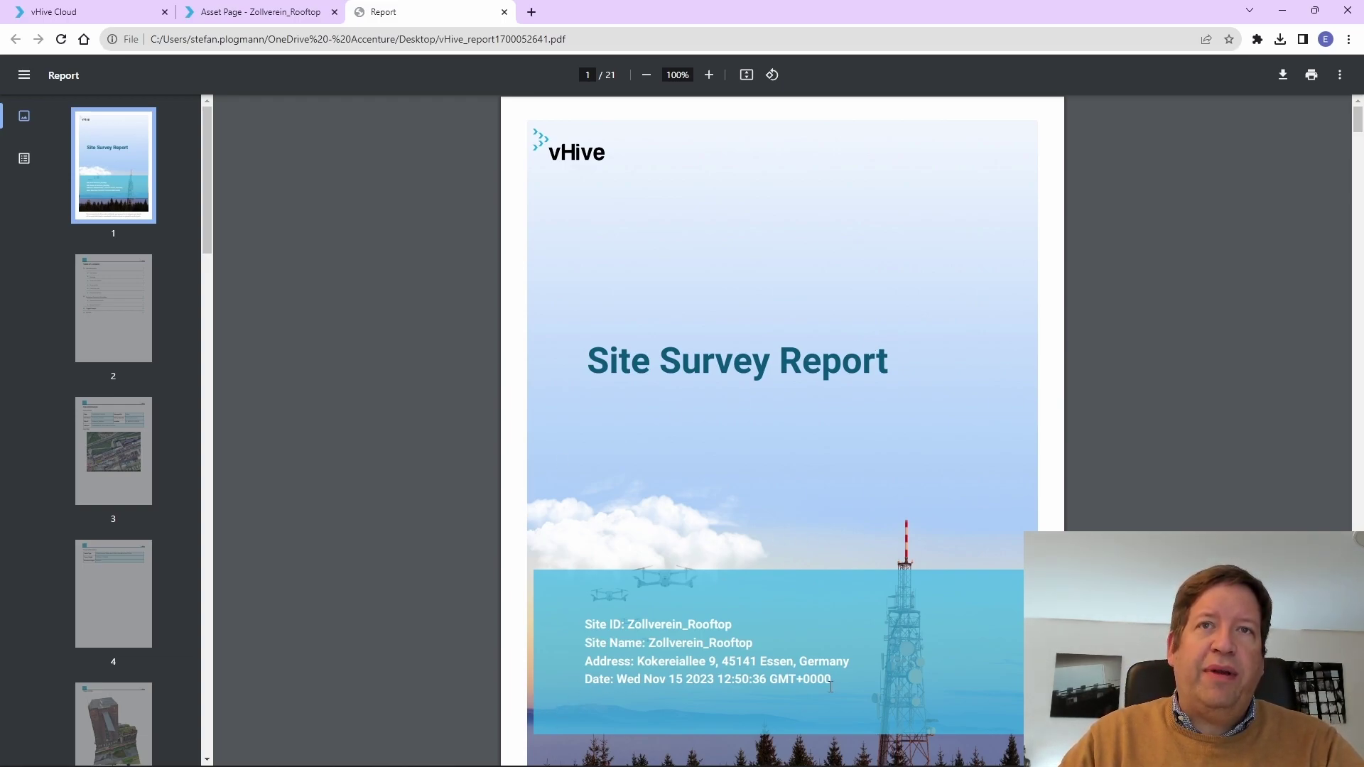
pyautogui.scroll(-20, 942, 669)
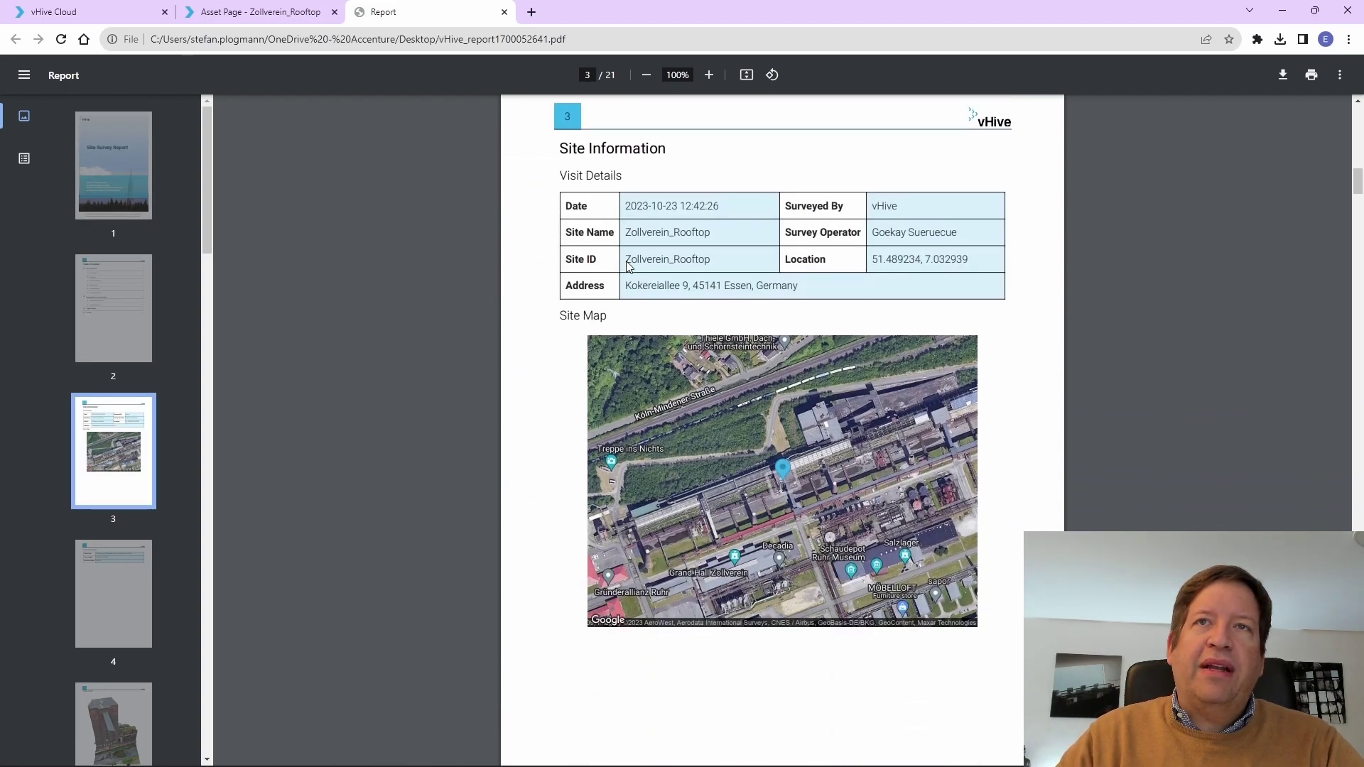
pyautogui.scroll(-1, 814, 481)
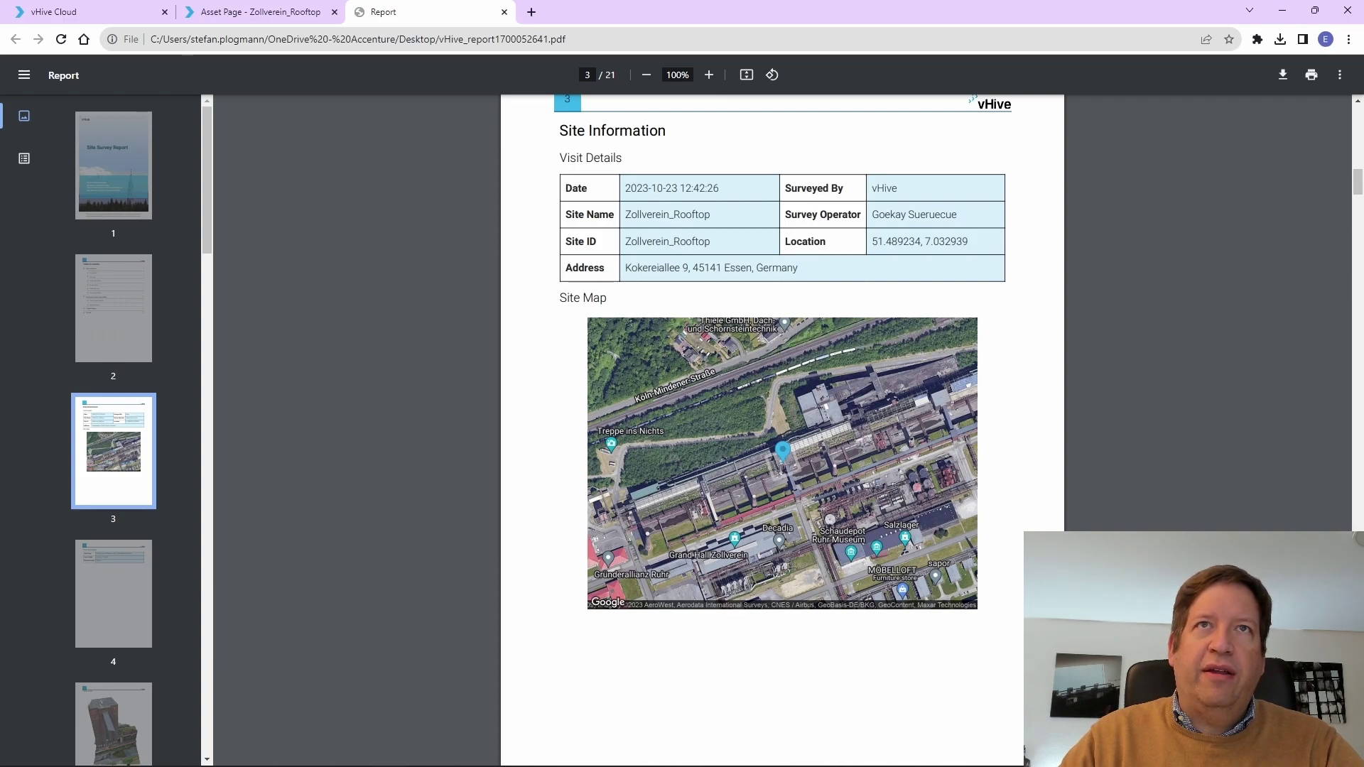
pyautogui.scroll(-10, 810, 483)
pyautogui.scroll(-10, 826, 579)
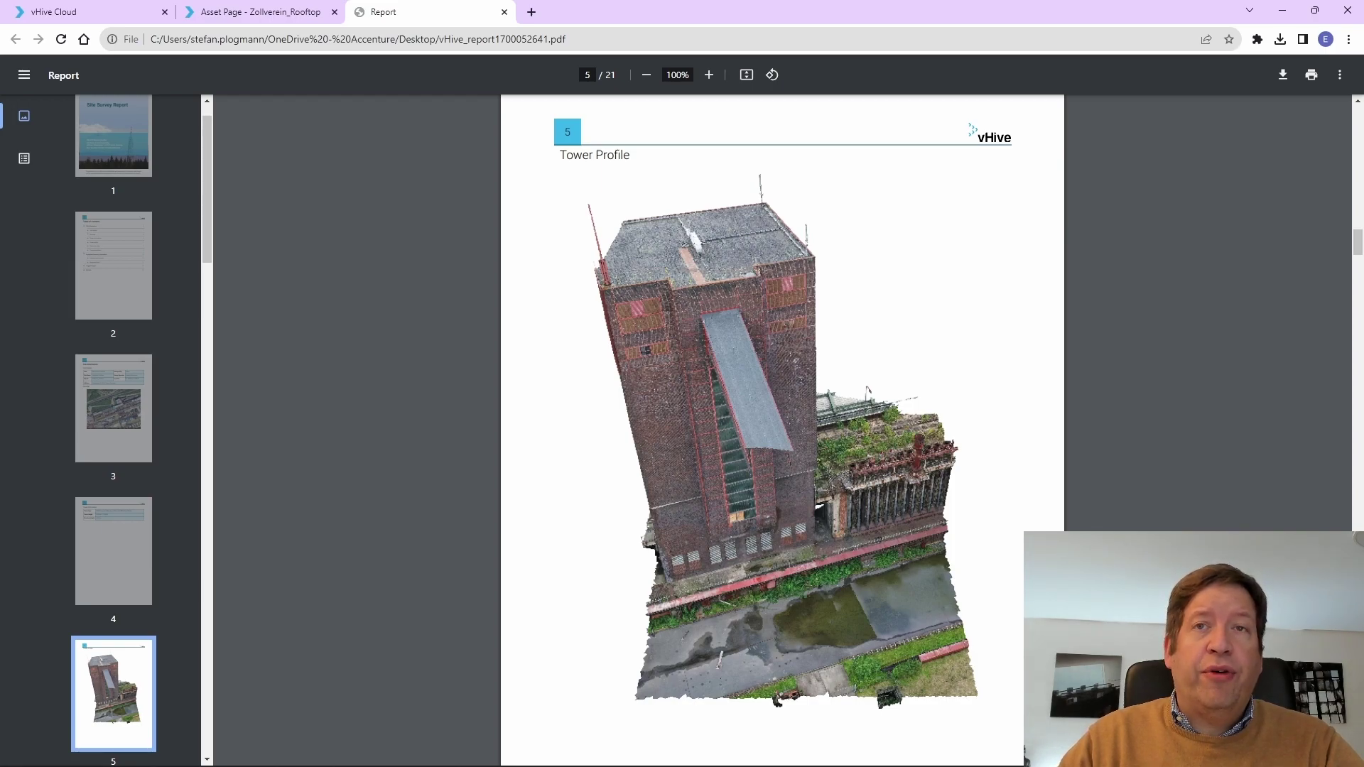
pyautogui.scroll(-10, 996, 609)
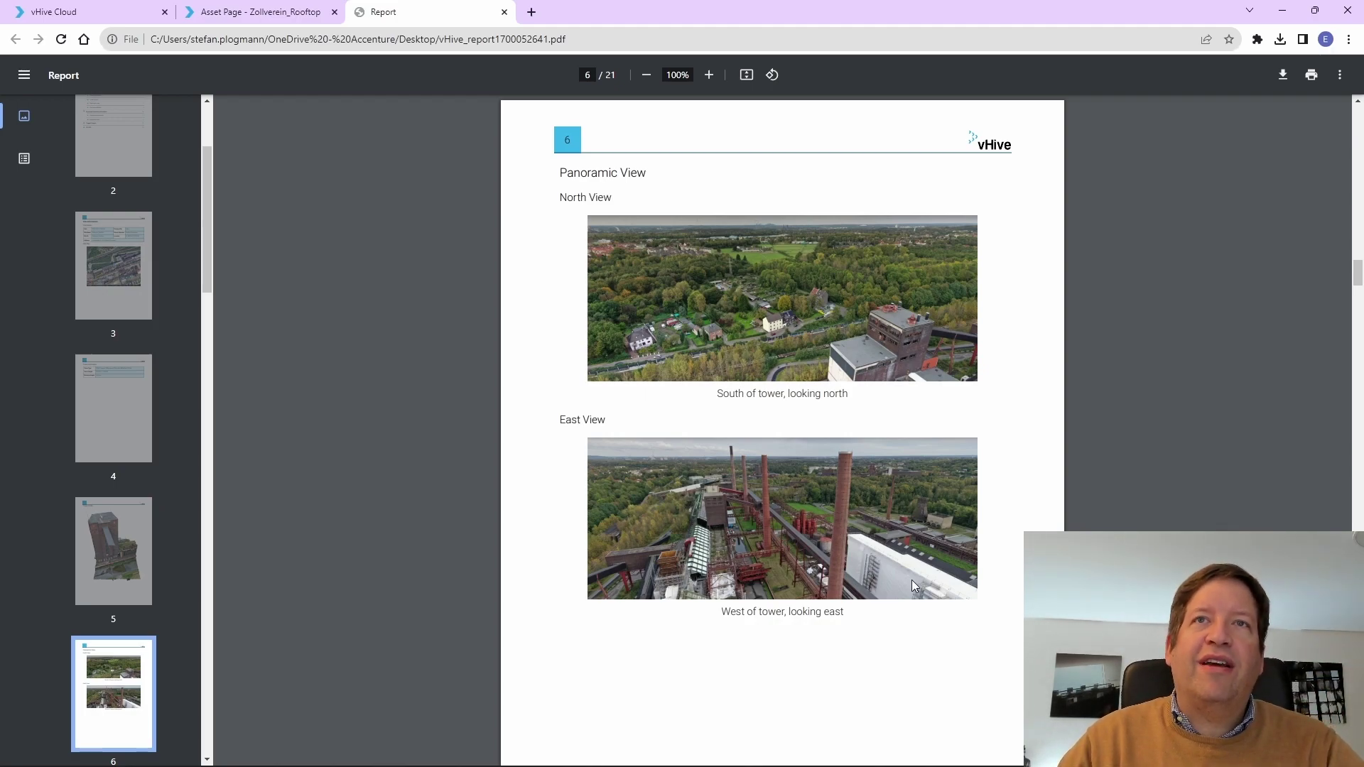
pyautogui.scroll(-10, 913, 584)
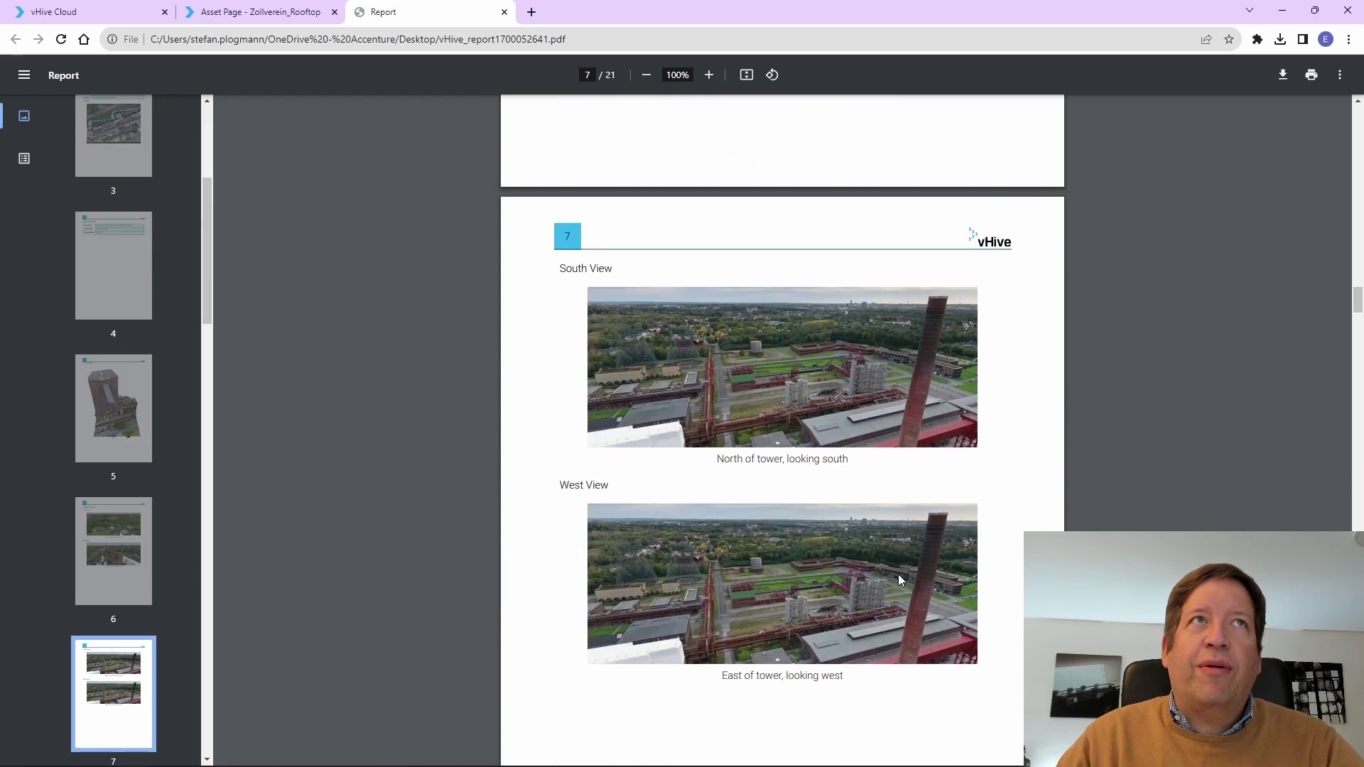
# Review the report's compound section, covering the access road view, compound plan, compound measurements and compound photos.
pyautogui.scroll(-10, 898, 574)
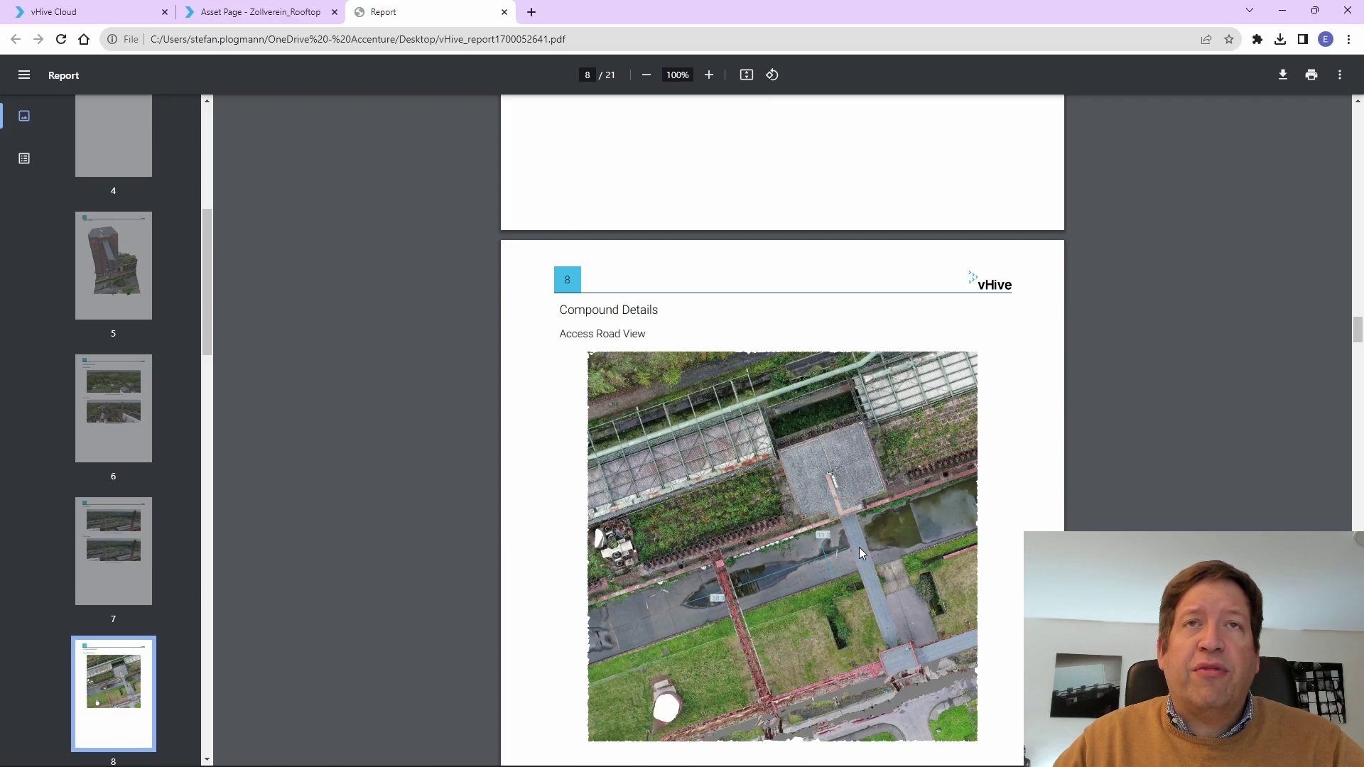
pyautogui.scroll(-3, 862, 551)
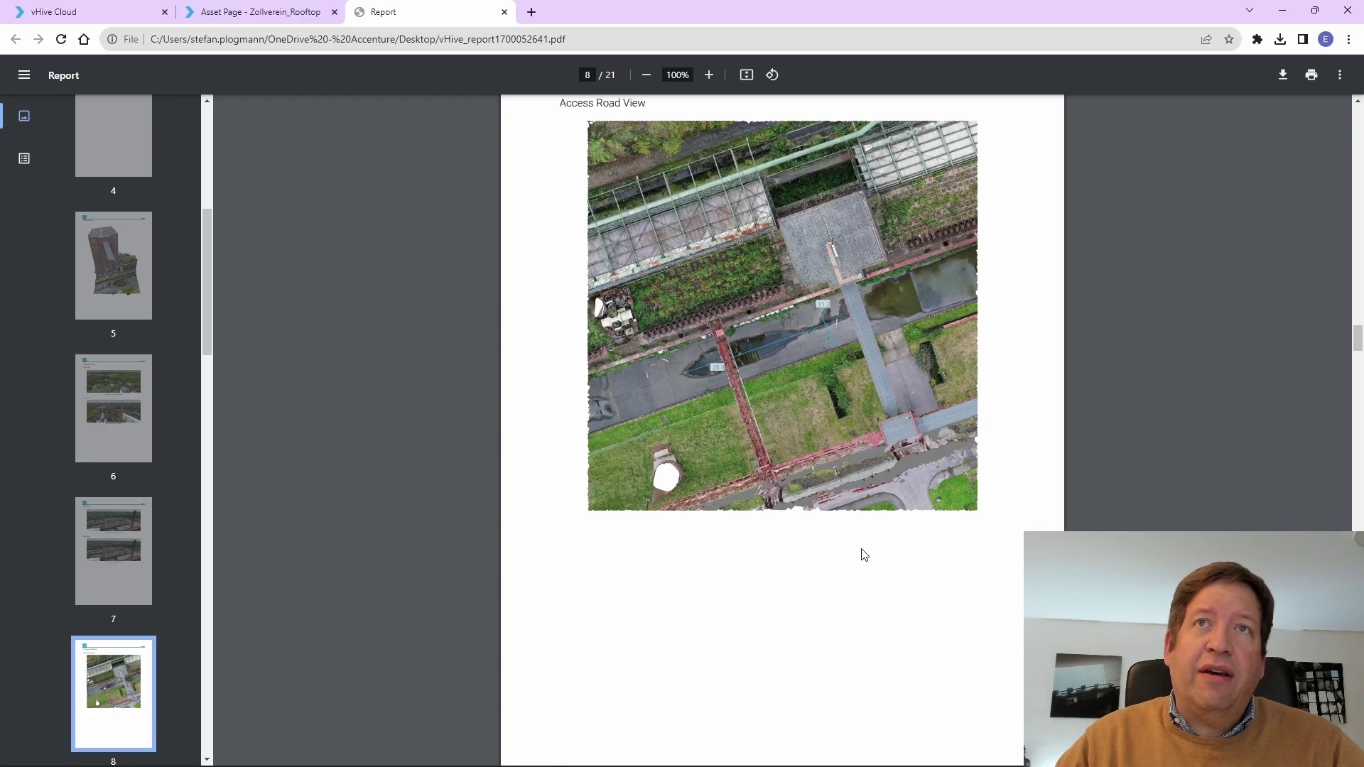
pyautogui.scroll(-1, 863, 555)
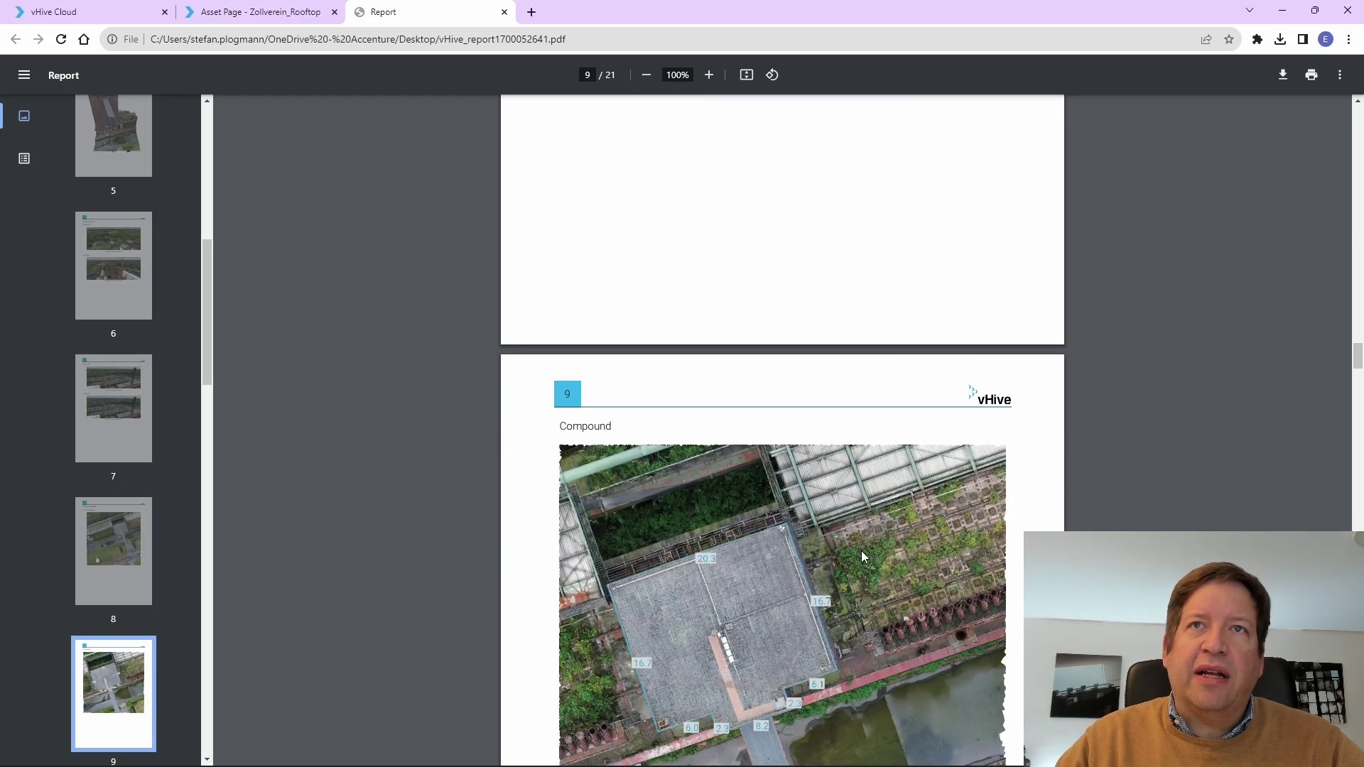
pyautogui.scroll(-3, 861, 552)
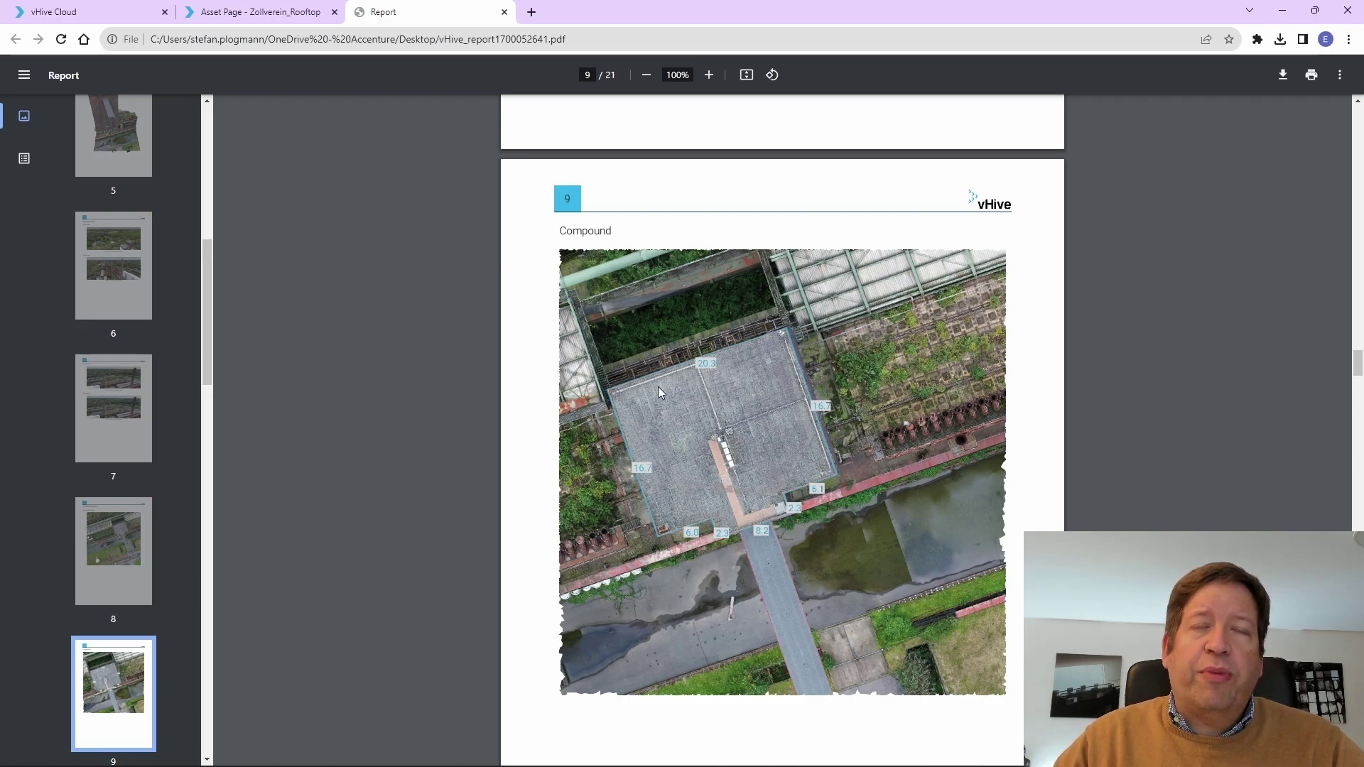
pyautogui.scroll(-10, 820, 561)
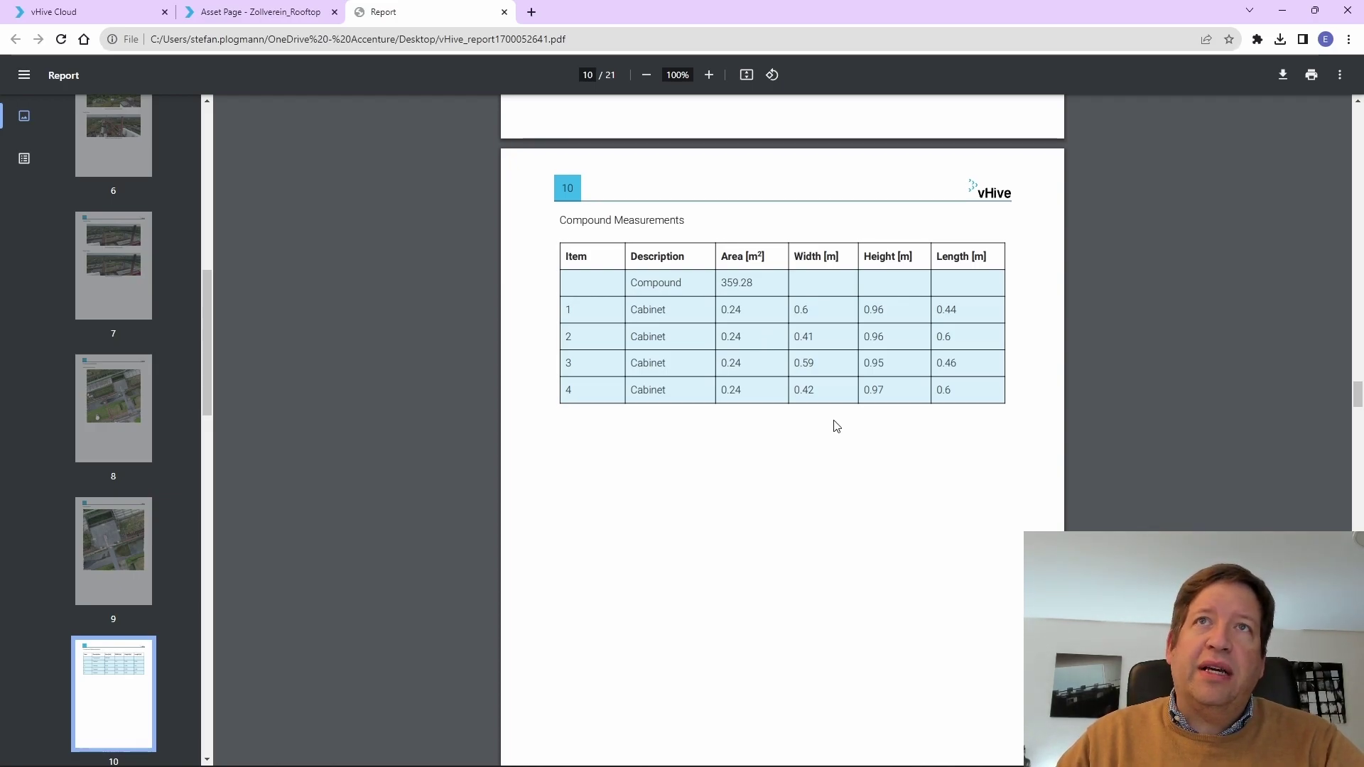
pyautogui.scroll(-5, 834, 422)
pyautogui.scroll(-6, 835, 422)
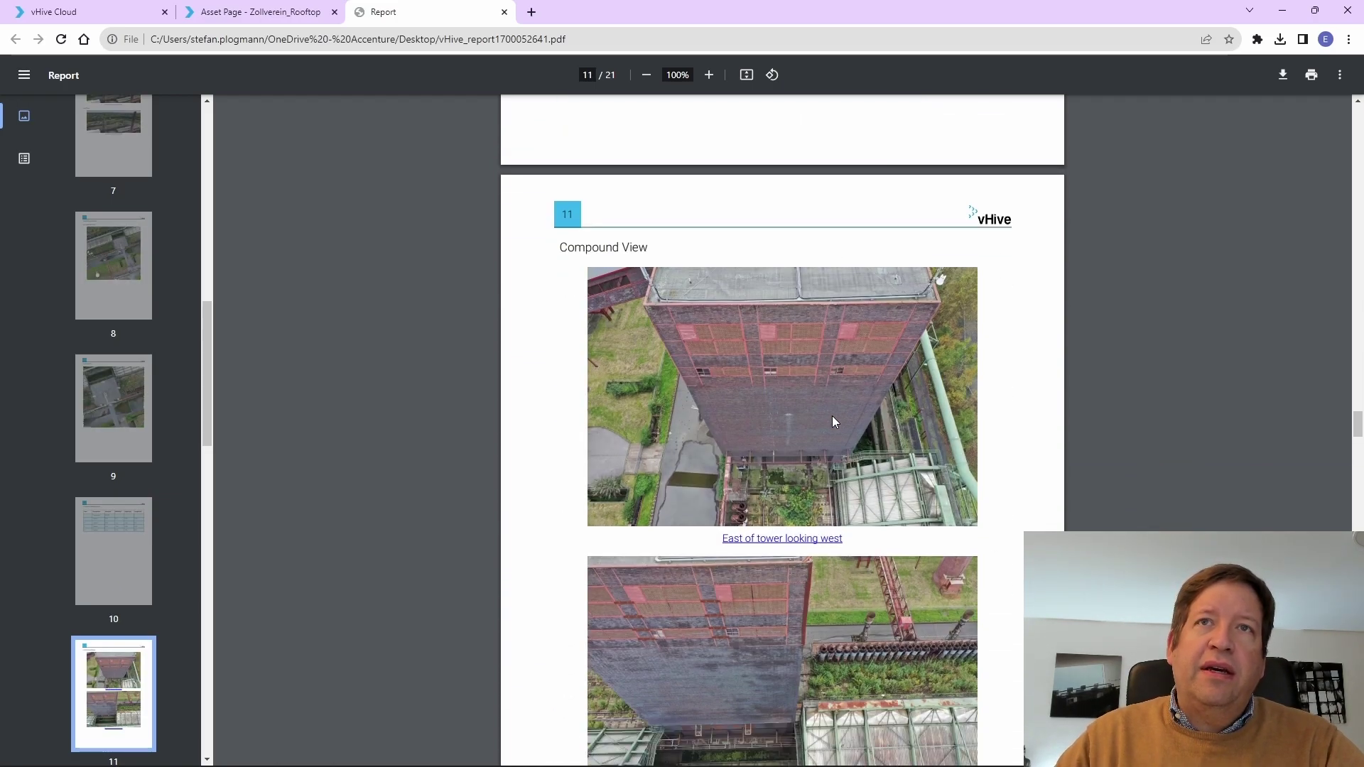
# Review the report's equipment inventory information, site side views, equipment dimensions table and level 1 equipment photos.
pyautogui.scroll(-20, 833, 420)
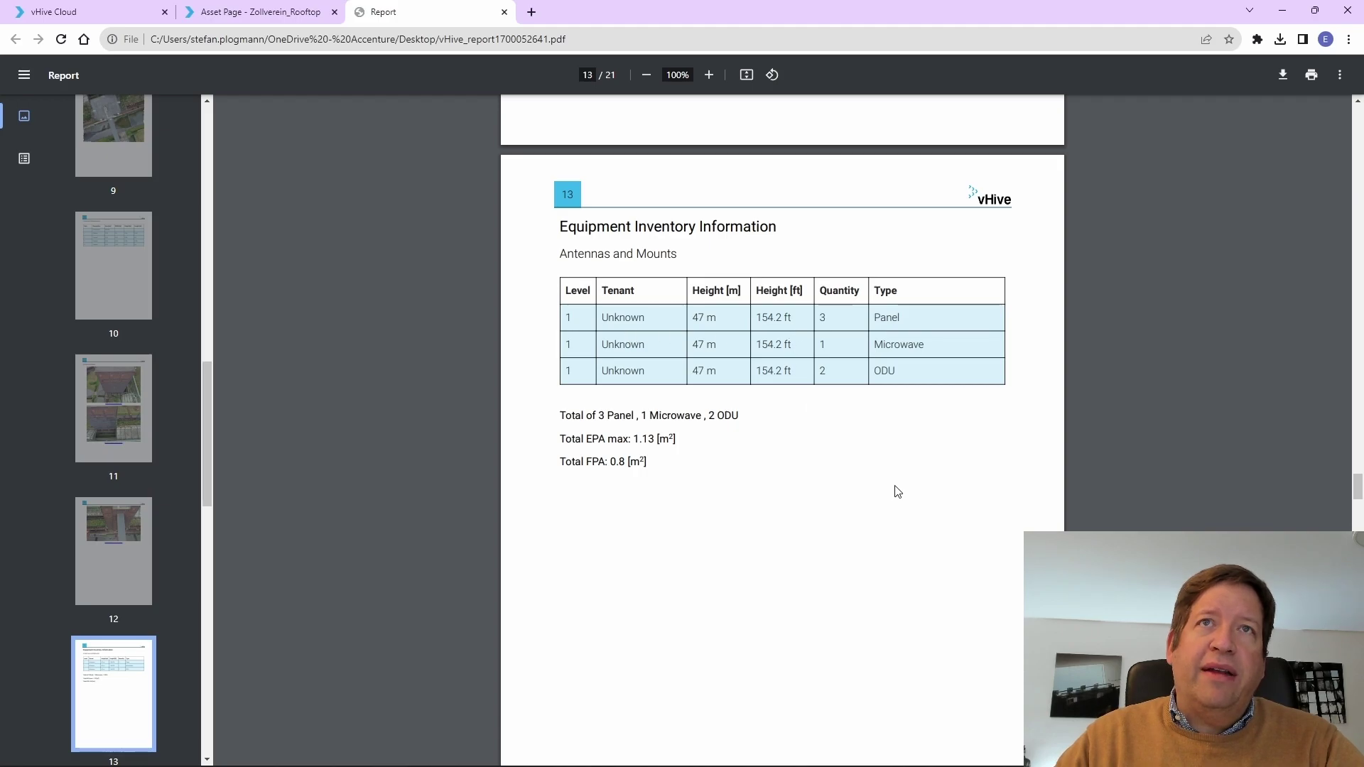
pyautogui.scroll(-11, 895, 490)
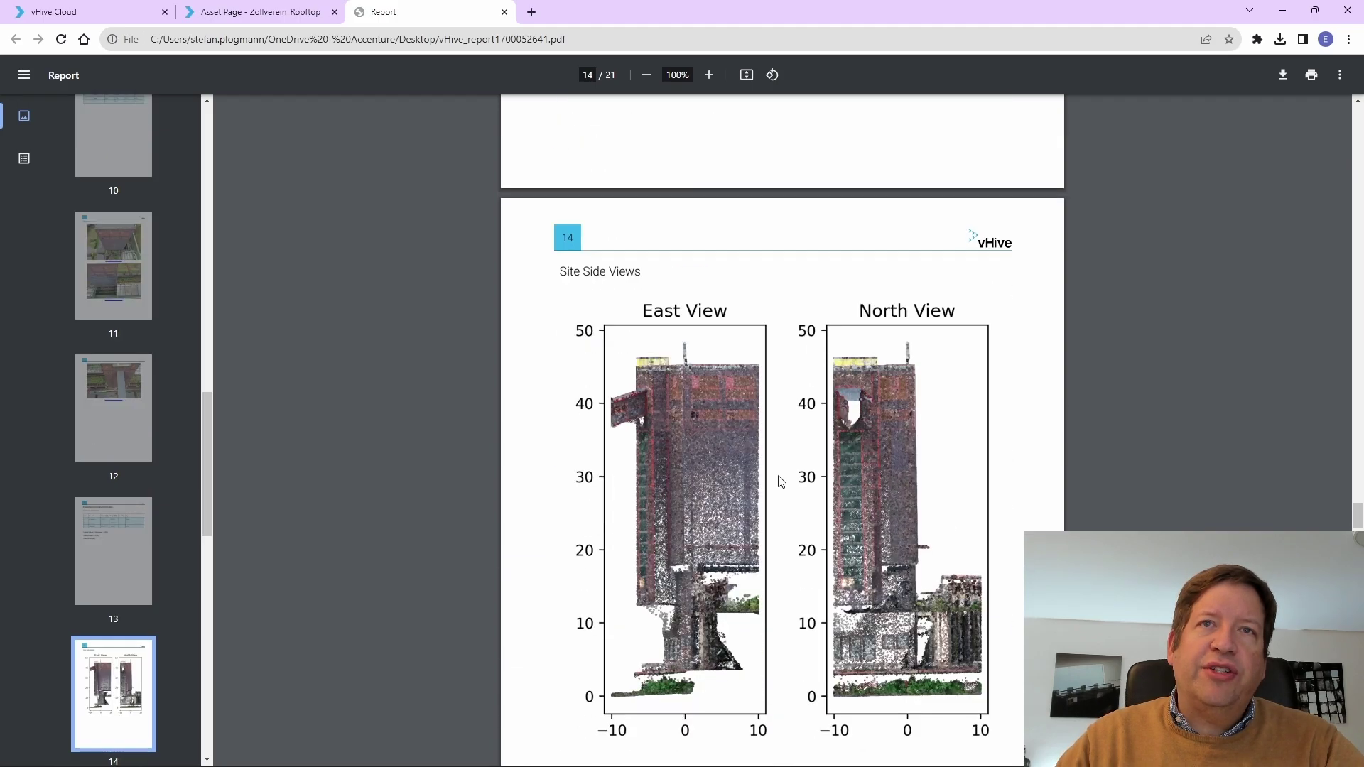
pyautogui.scroll(-9, 888, 442)
pyautogui.scroll(-14, 891, 446)
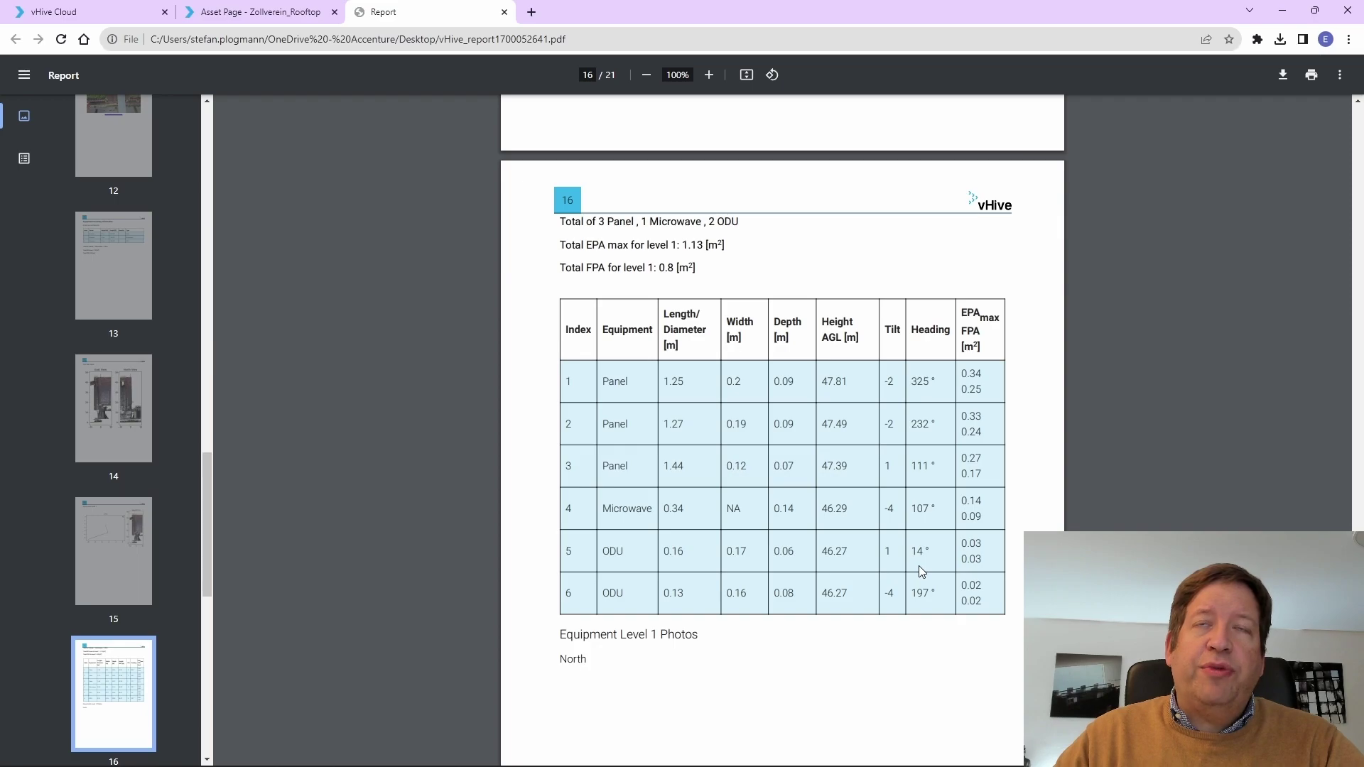
pyautogui.scroll(-10, 918, 565)
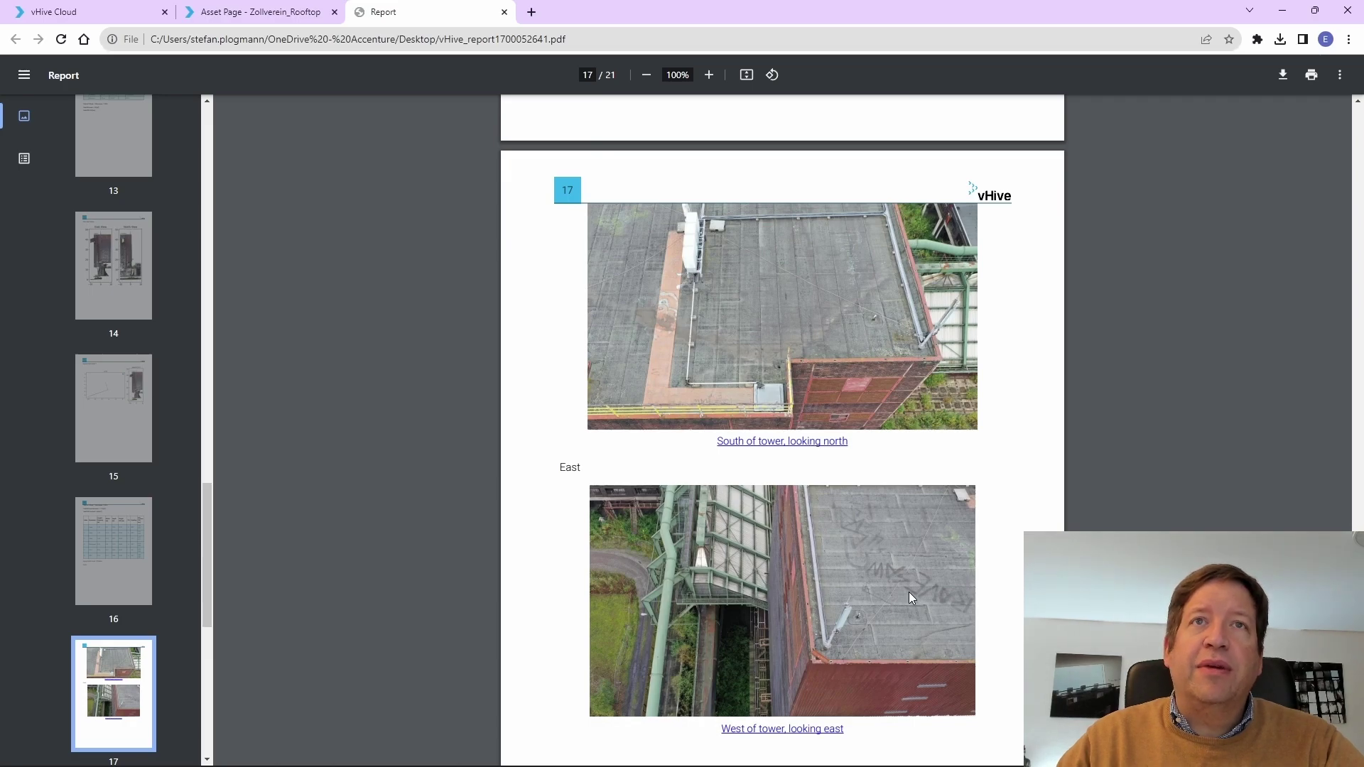
pyautogui.scroll(-10, 905, 591)
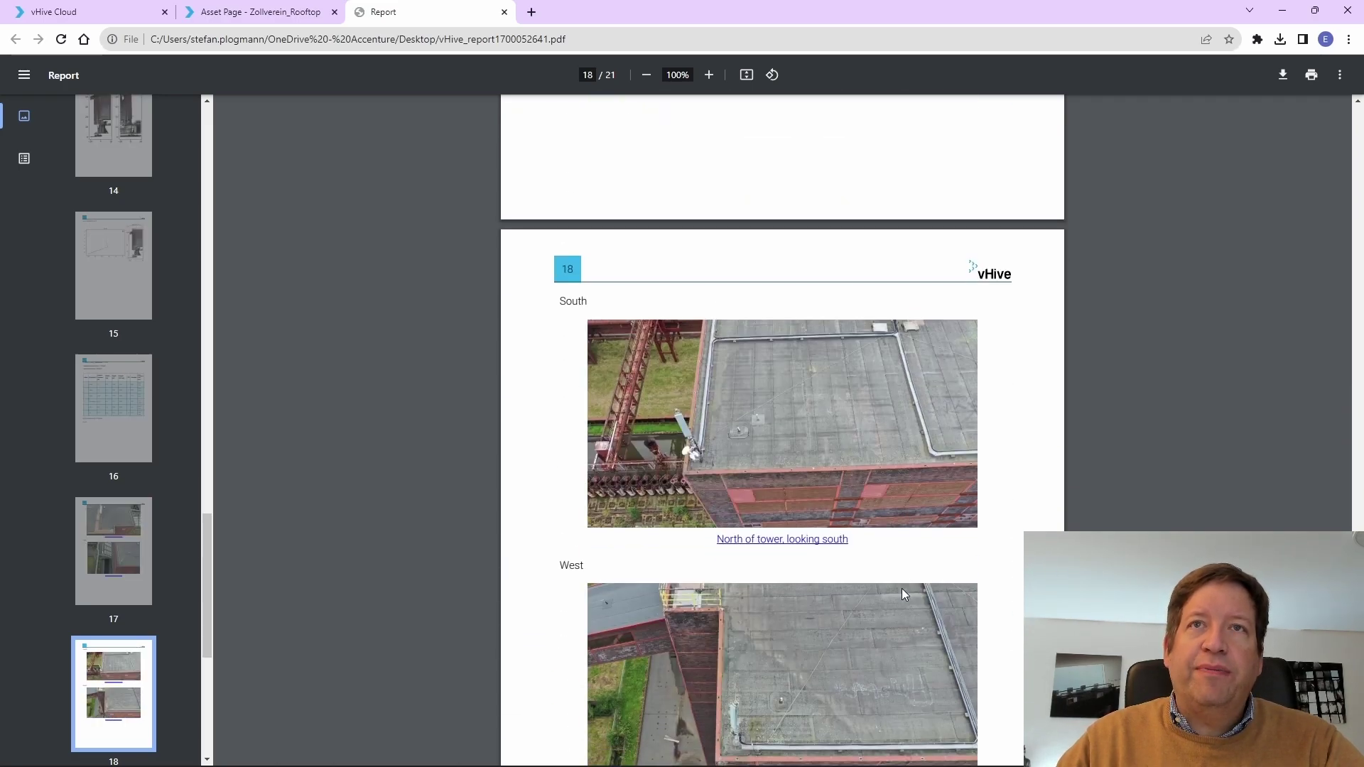
# Examine the tower elevation drawing on page 20 and the rooftop plan drawing on page 21 of the report.
pyautogui.scroll(-13, 902, 588)
pyautogui.scroll(-12, 895, 586)
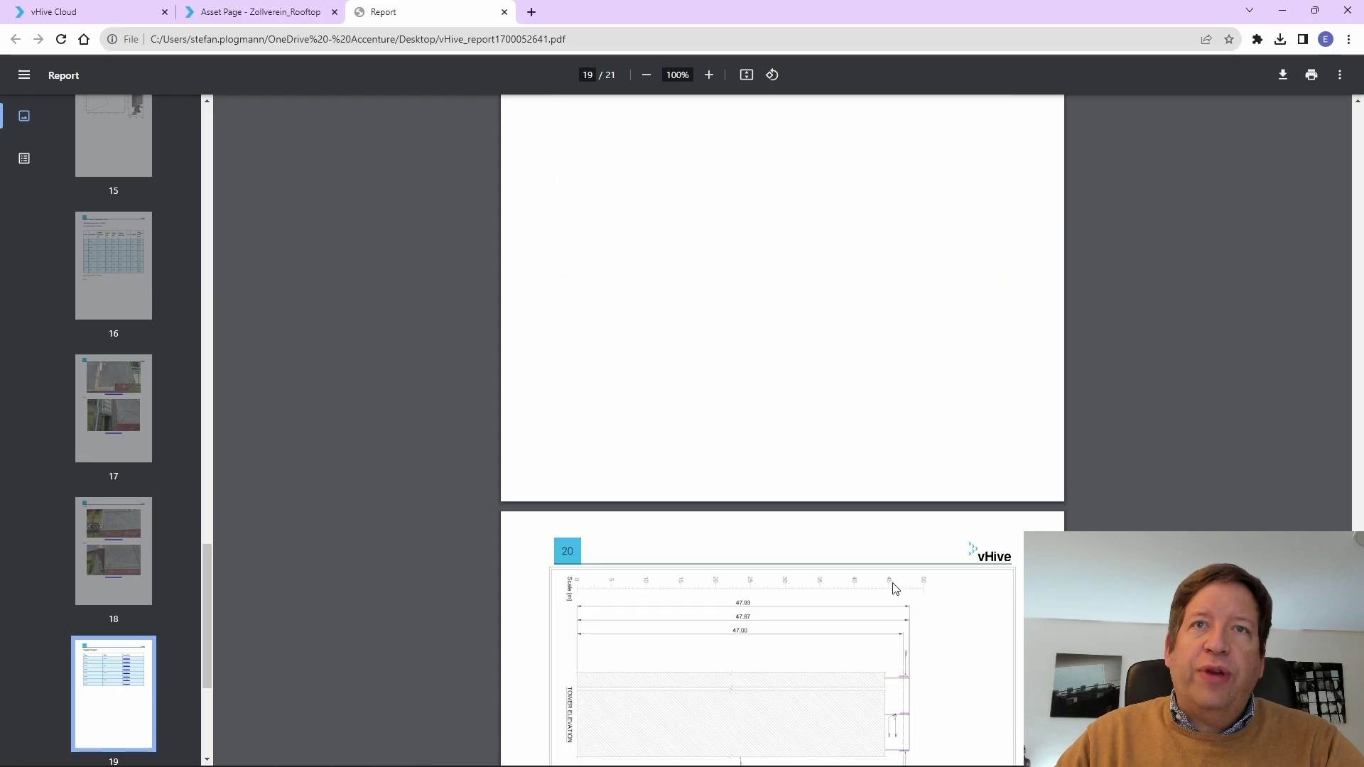
pyautogui.scroll(3, 894, 587)
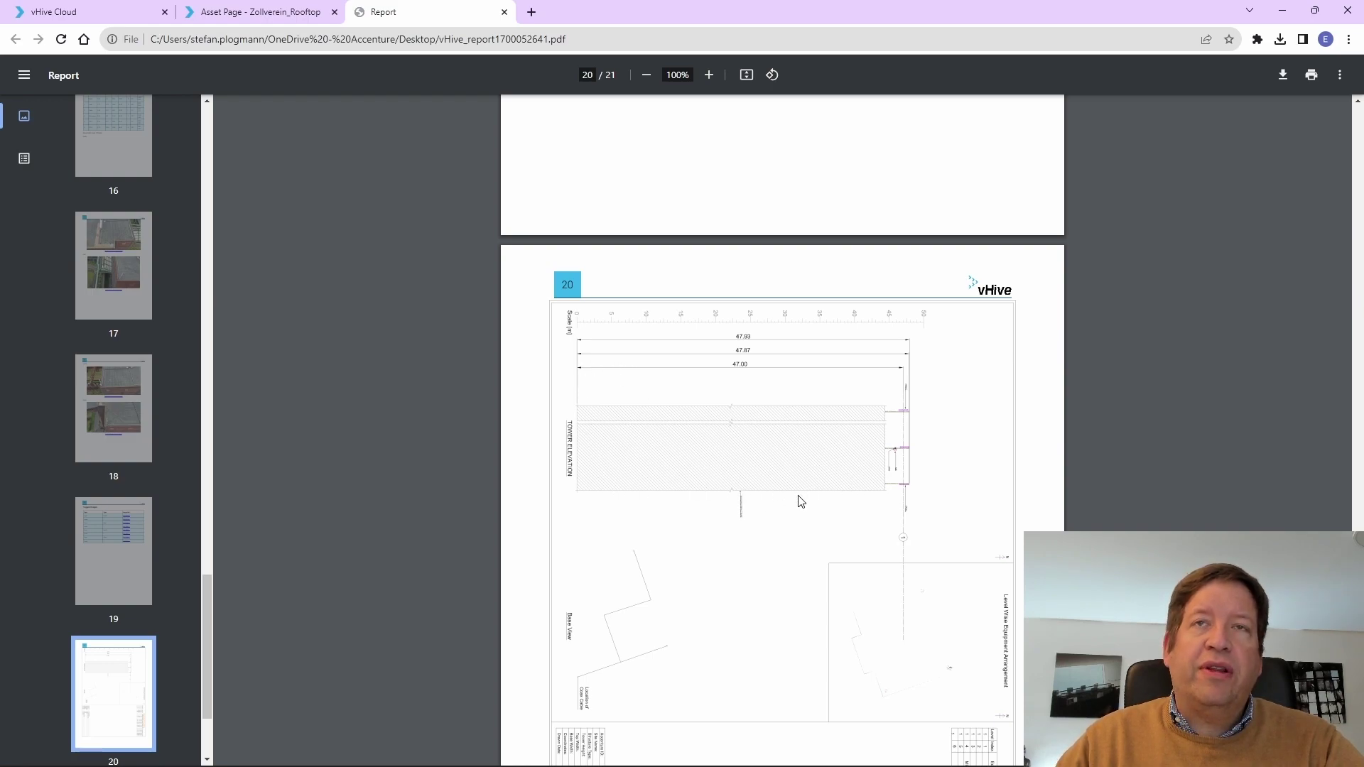
pyautogui.scroll(-2, 810, 490)
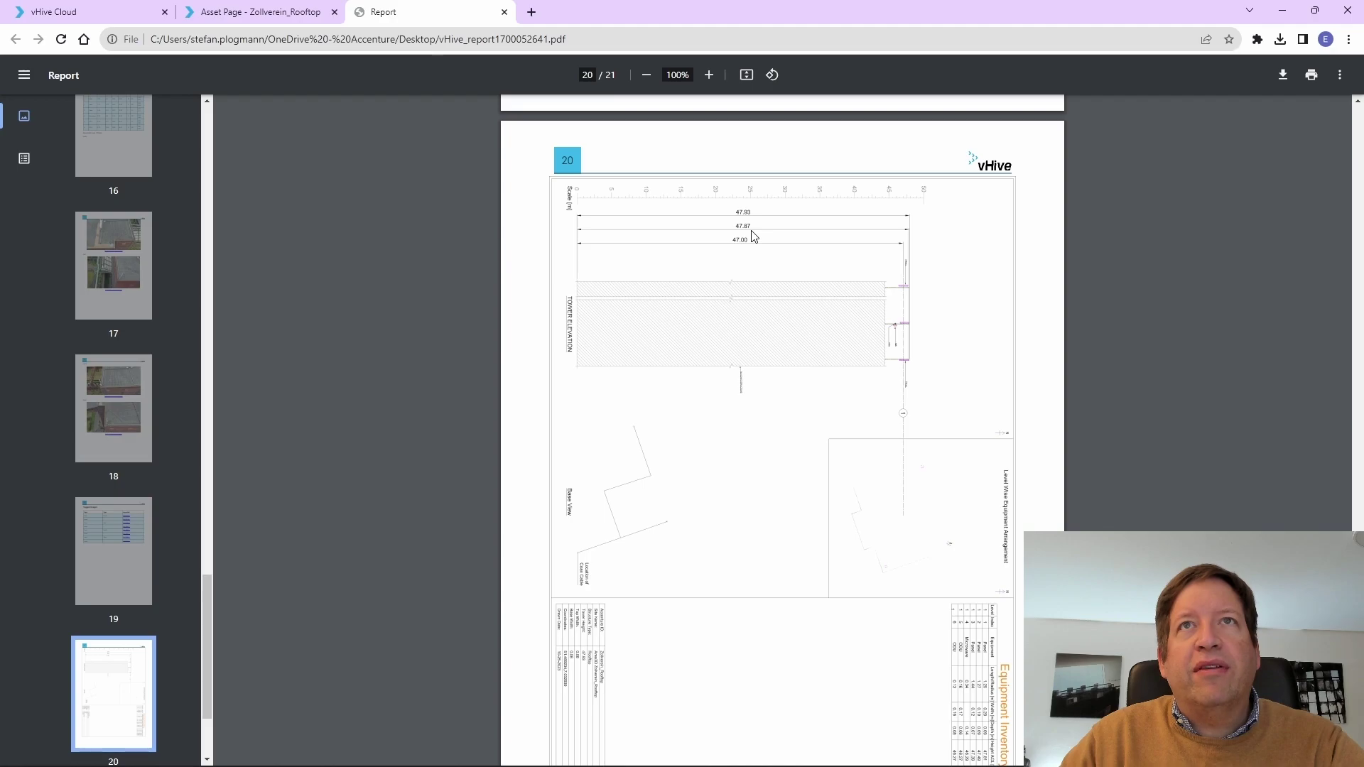
pyautogui.scroll(-10, 764, 256)
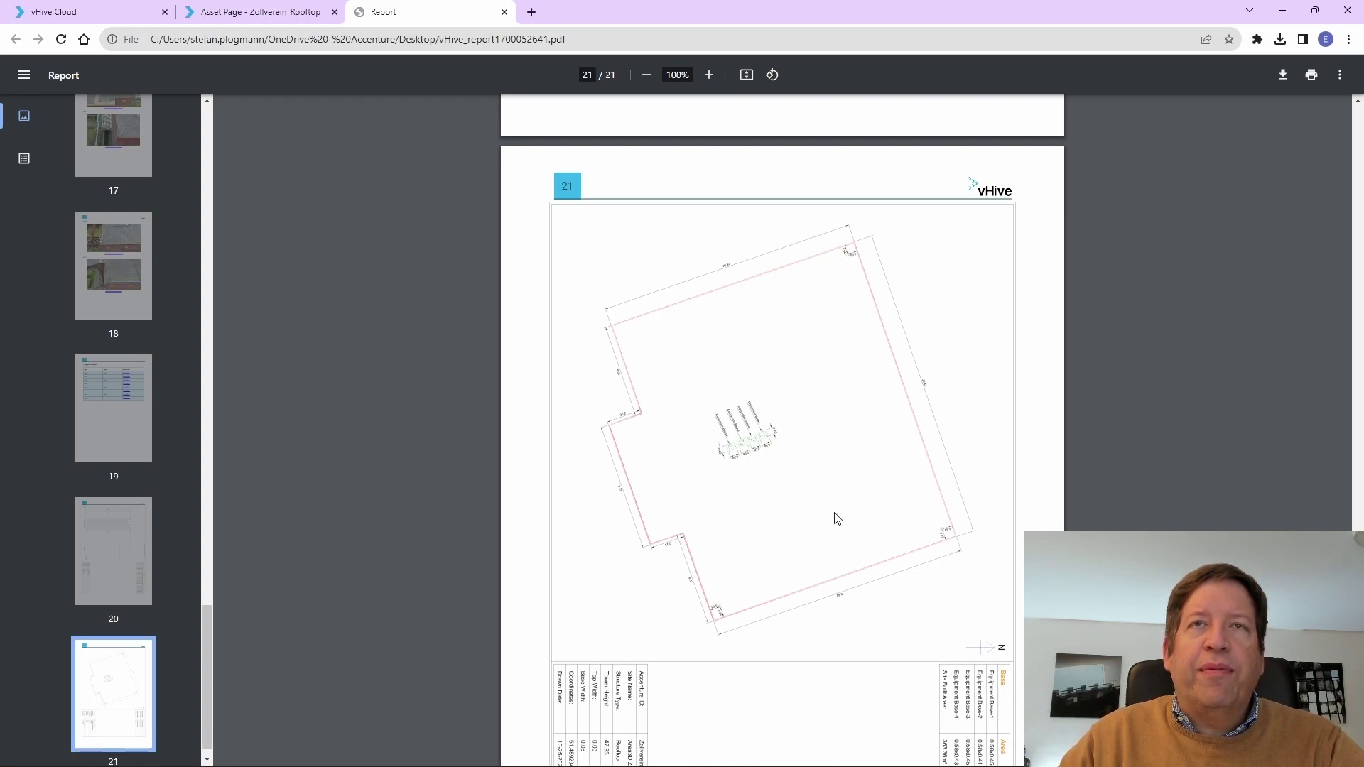
pyautogui.scroll(-3, 875, 496)
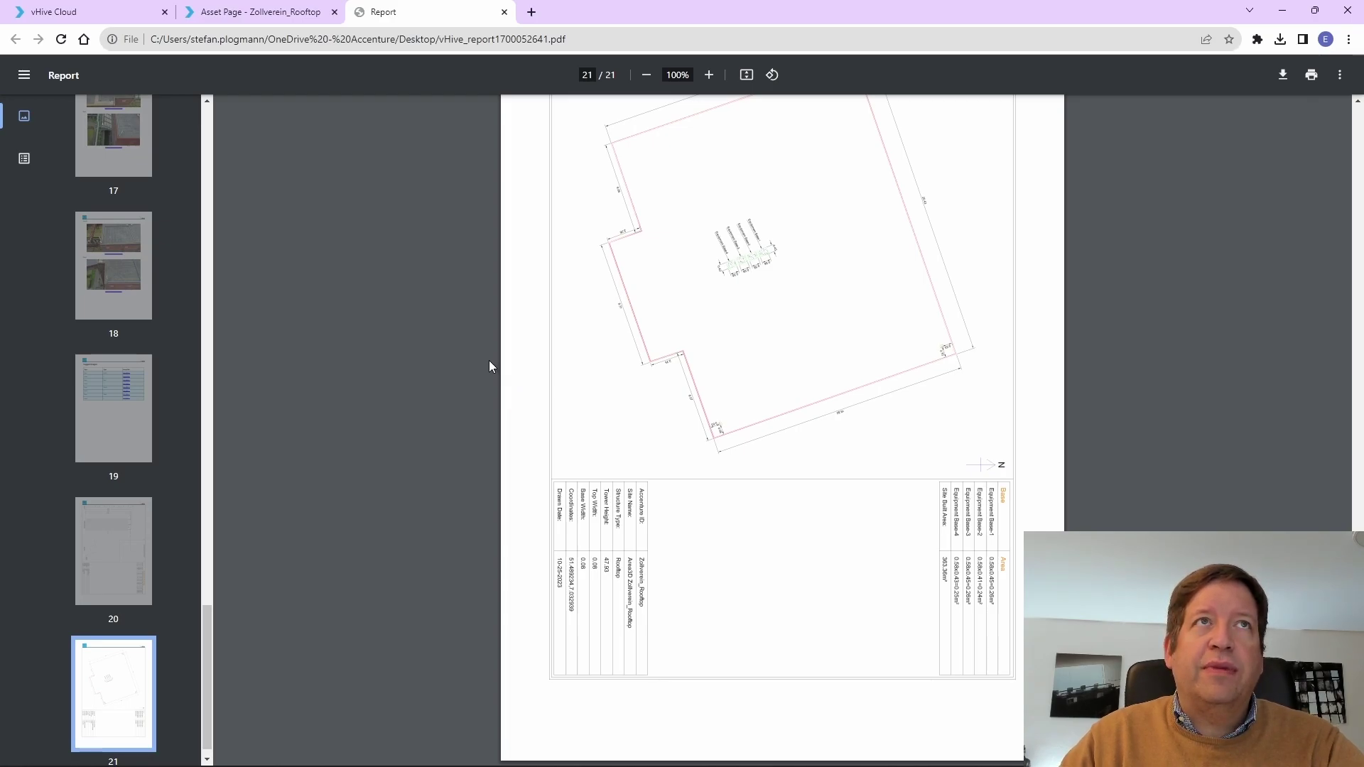
# Return to the Zollverein_Rooftop asset page, export the equipment list from the site overview and open the CSV in Modern CSV.
pyautogui.click(99, 12)
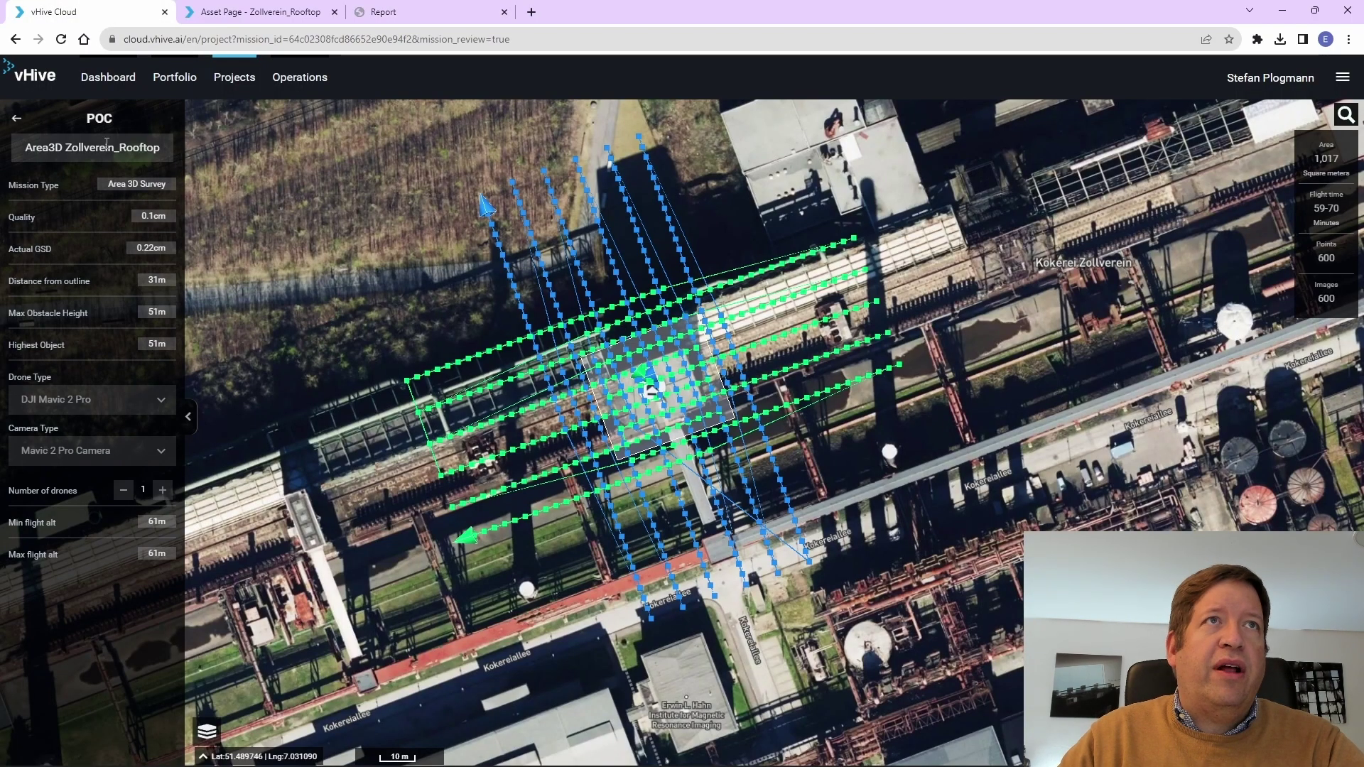
pyautogui.hotkey('ctrl', 'Tab')
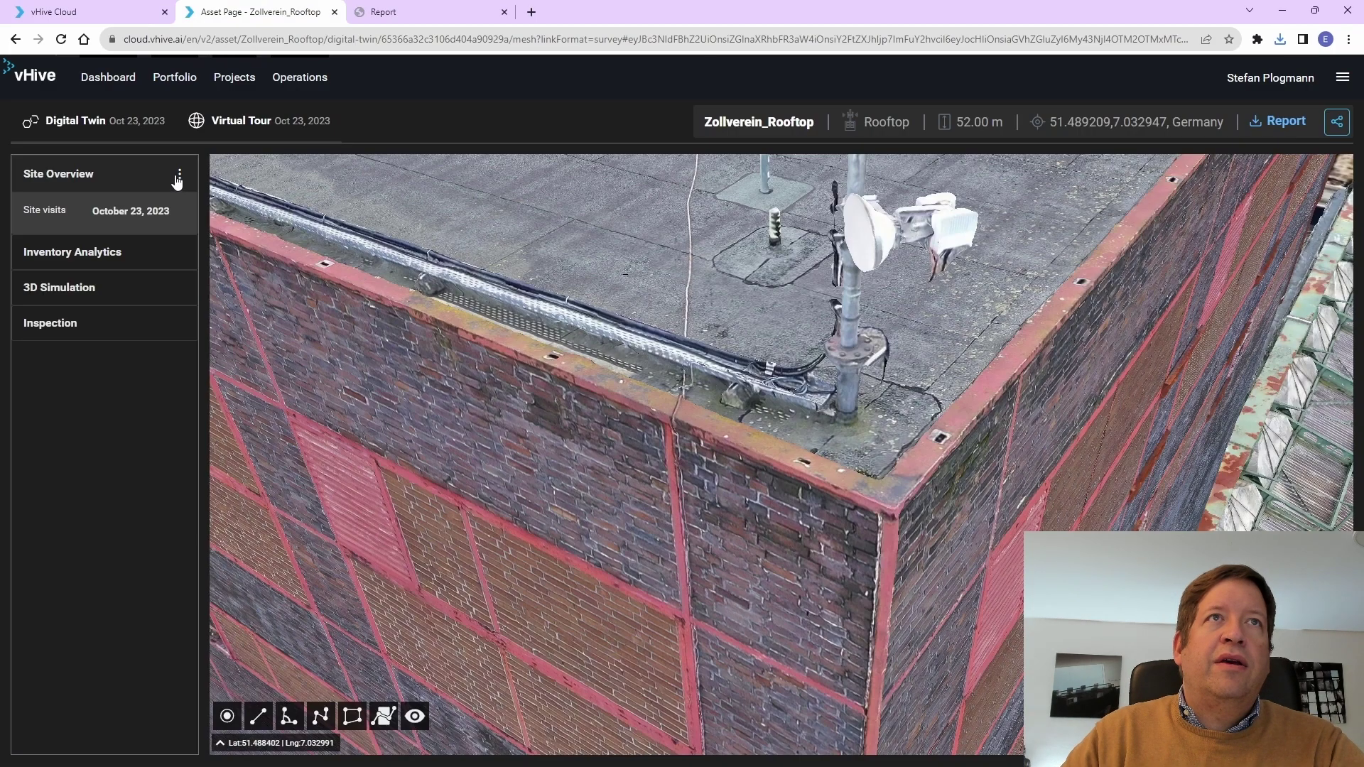
pyautogui.click(179, 178)
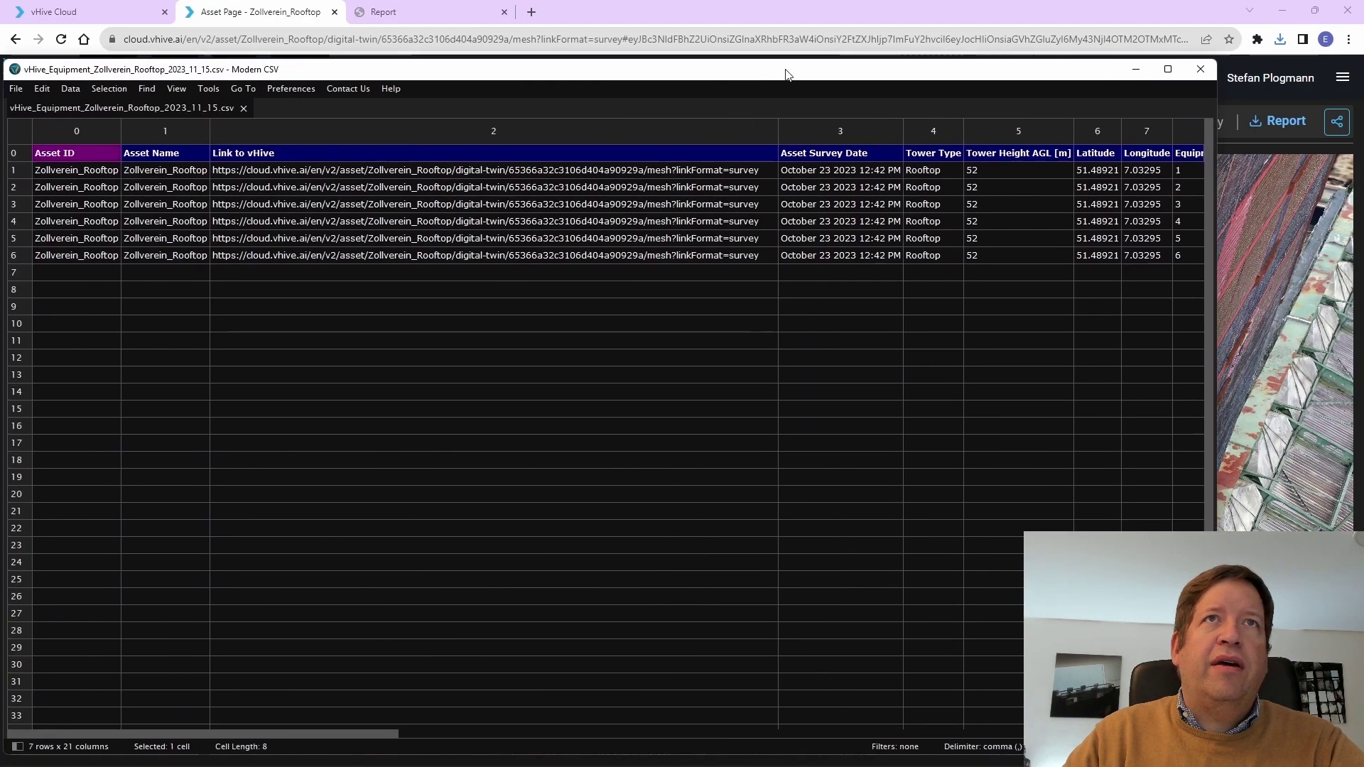
# Examine all columns of the exported equipment CSV, from asset ID to EPA and FPA values, and minimize its window.
pyautogui.moveTo(785, 67); pyautogui.dragTo(828, 77)
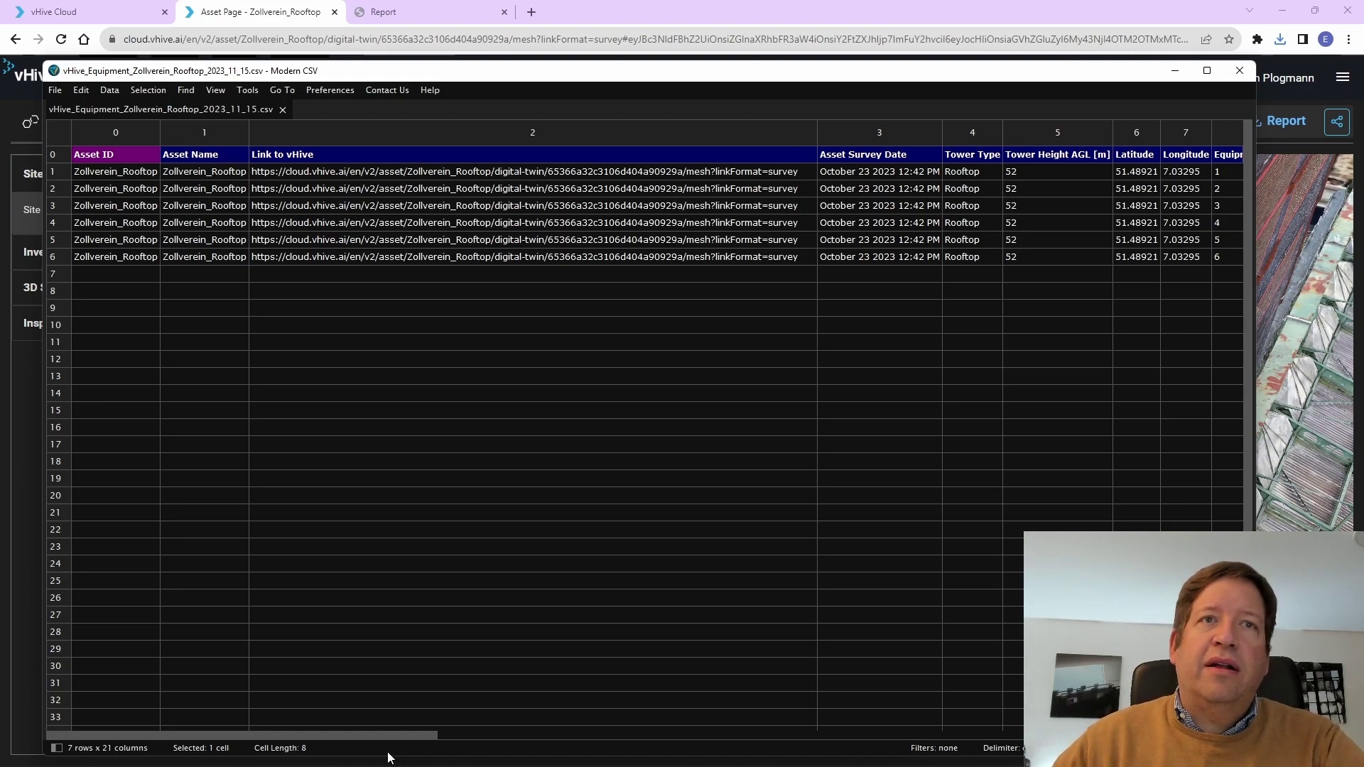
pyautogui.moveTo(391, 734); pyautogui.dragTo(656, 734)
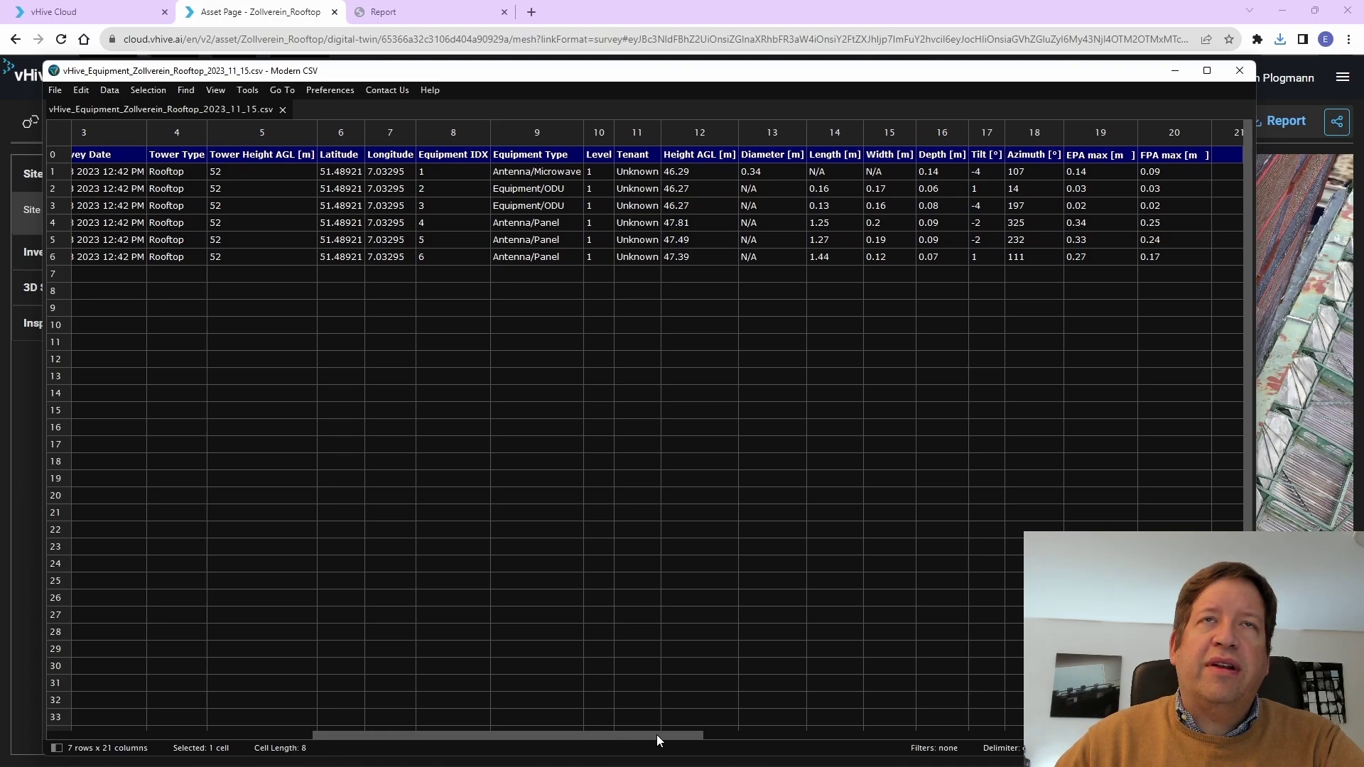
pyautogui.moveTo(656, 734); pyautogui.dragTo(721, 736)
pyautogui.hscroll(-1, 721, 736)
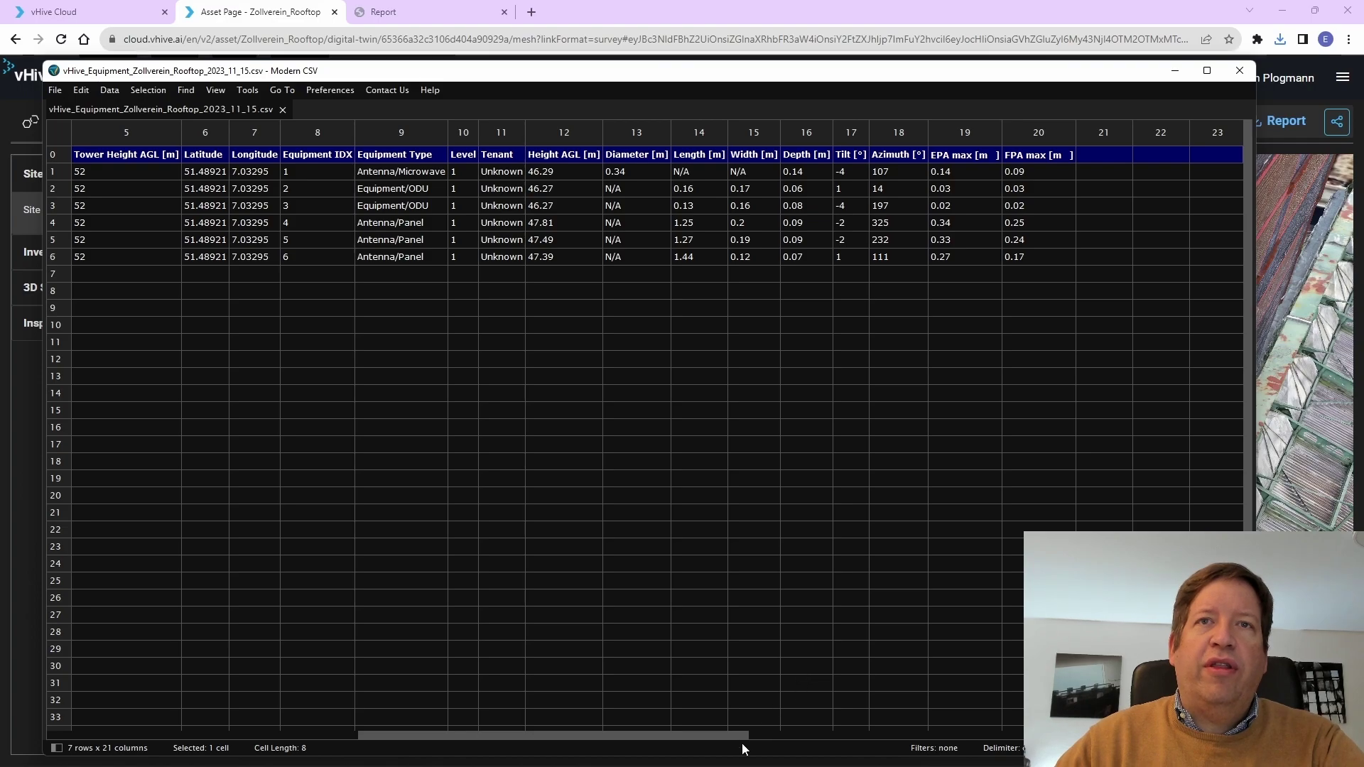
pyautogui.moveTo(741, 738); pyautogui.dragTo(398, 756)
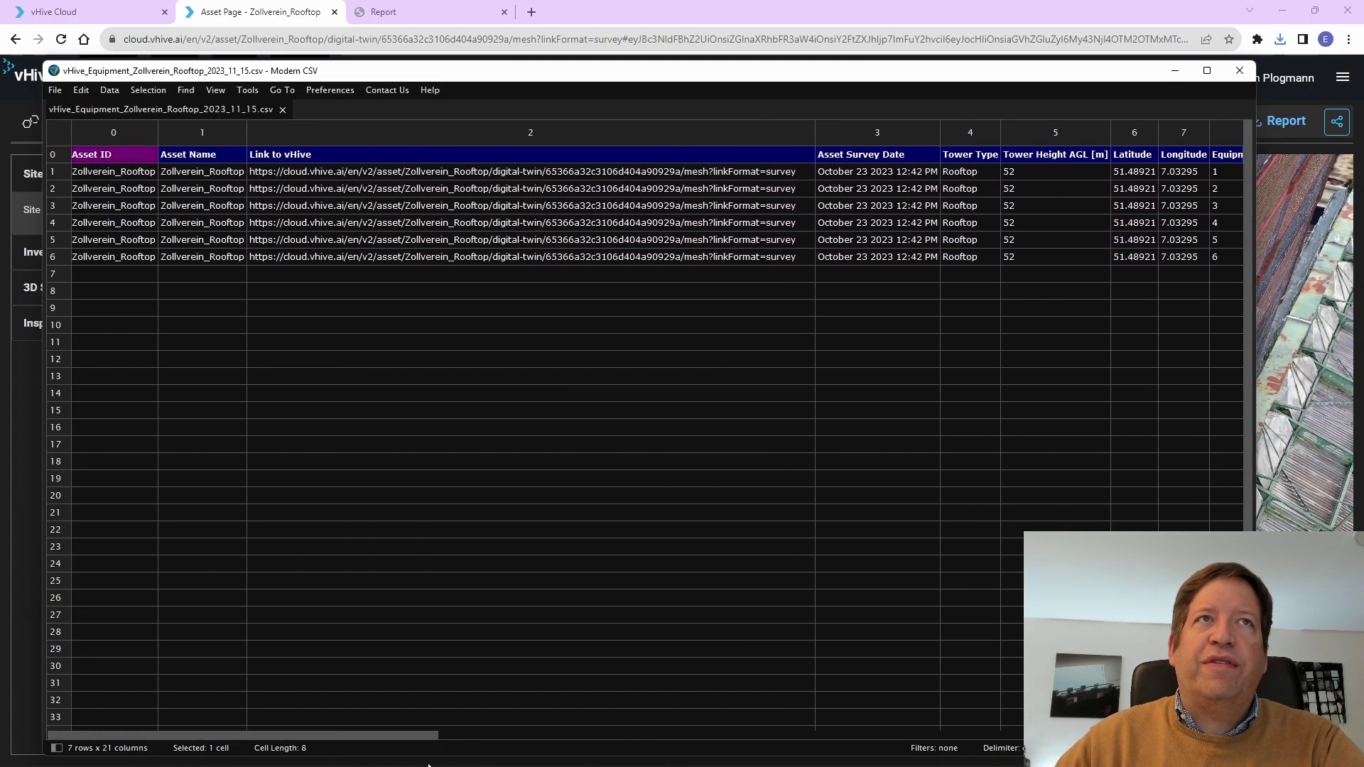
pyautogui.click(1174, 71)
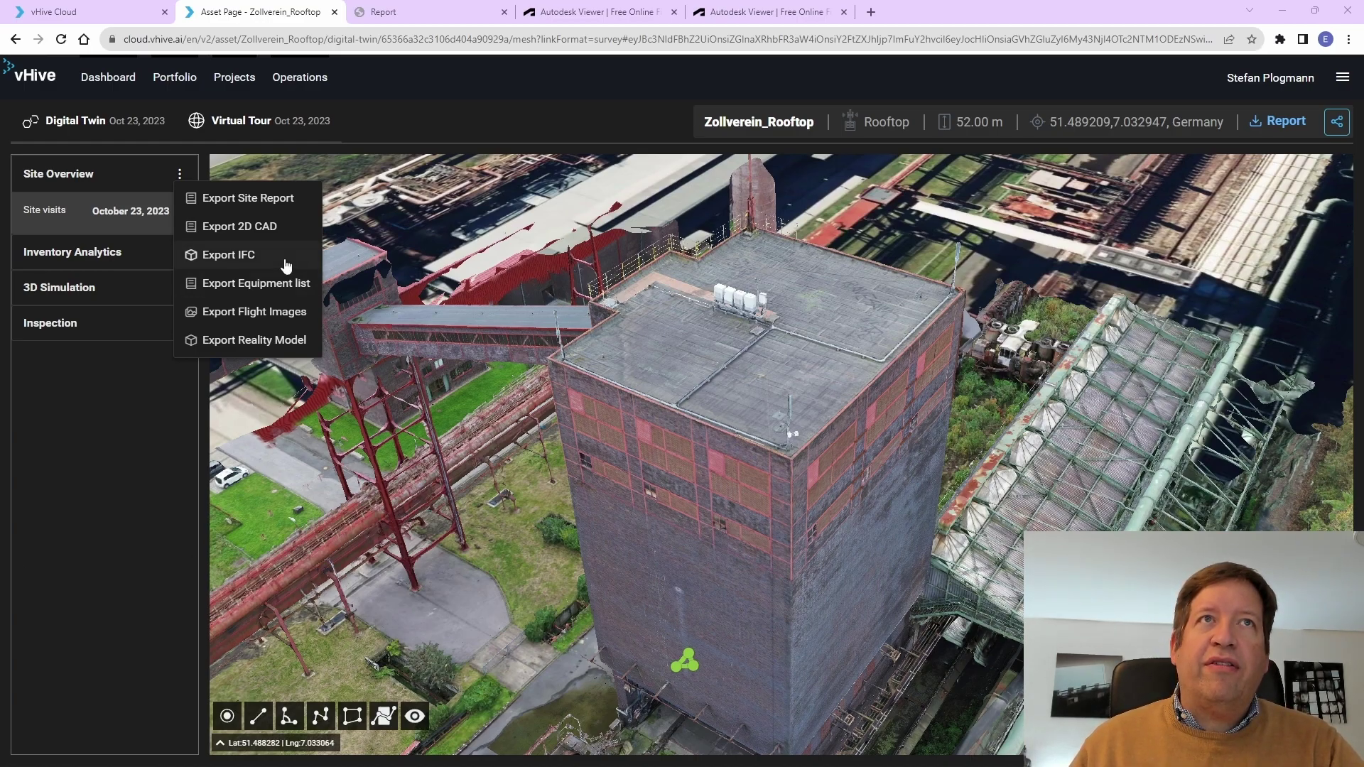
# Switch back to the Site Survey Report and view the rooftop plan drawing on page 21.
pyautogui.click(412, 11)
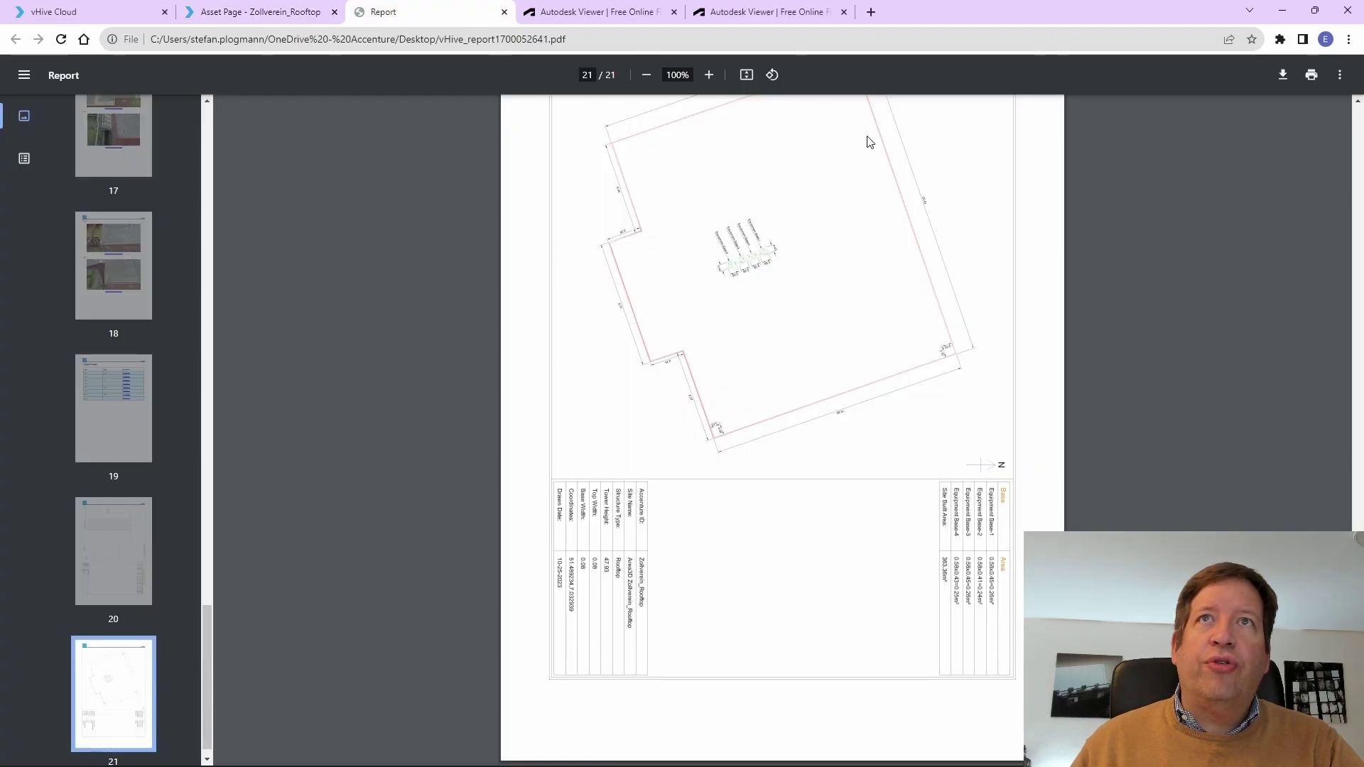
pyautogui.scroll(3, 738, 323)
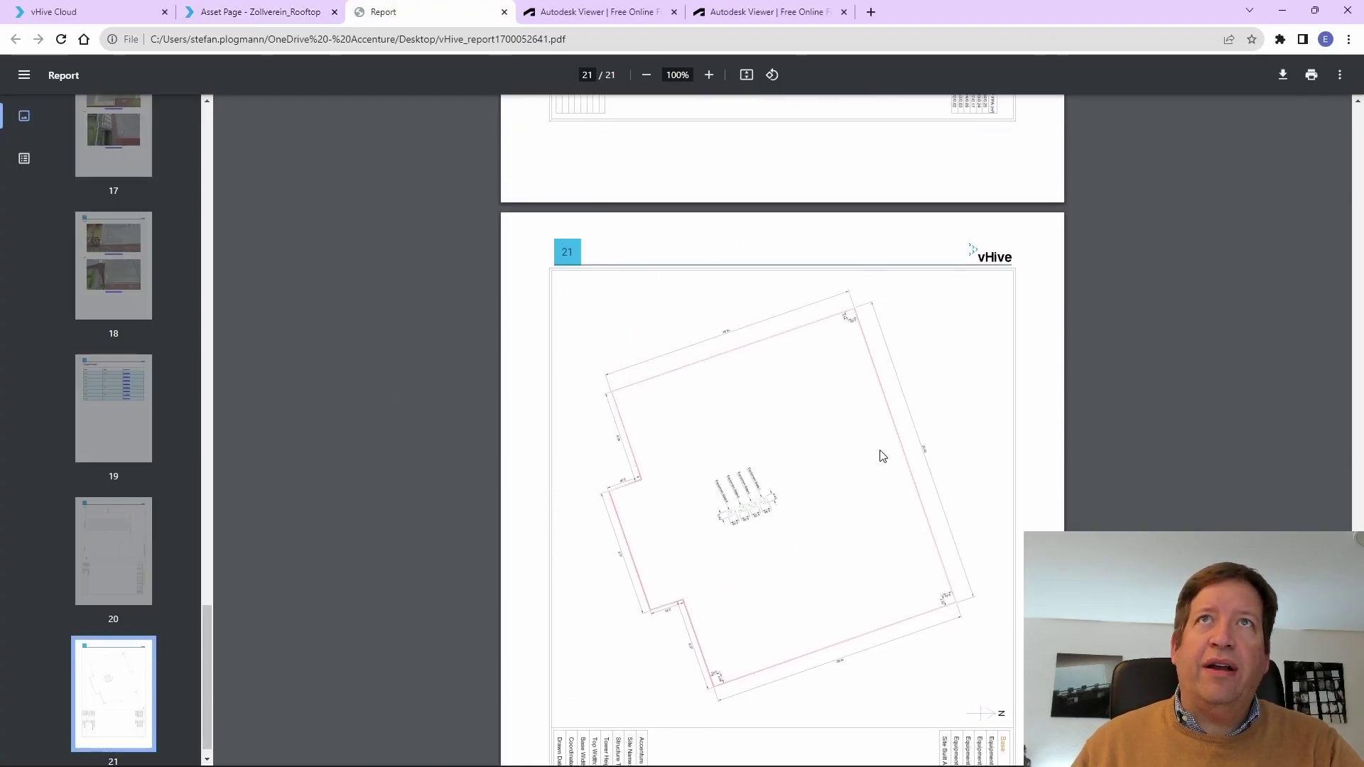
# Return briefly to the Zollverein_Rooftop asset page, then switch to Autodesk Viewer and examine the IFC building model and its rooftop equipment from all sides.
pyautogui.click(281, 16)
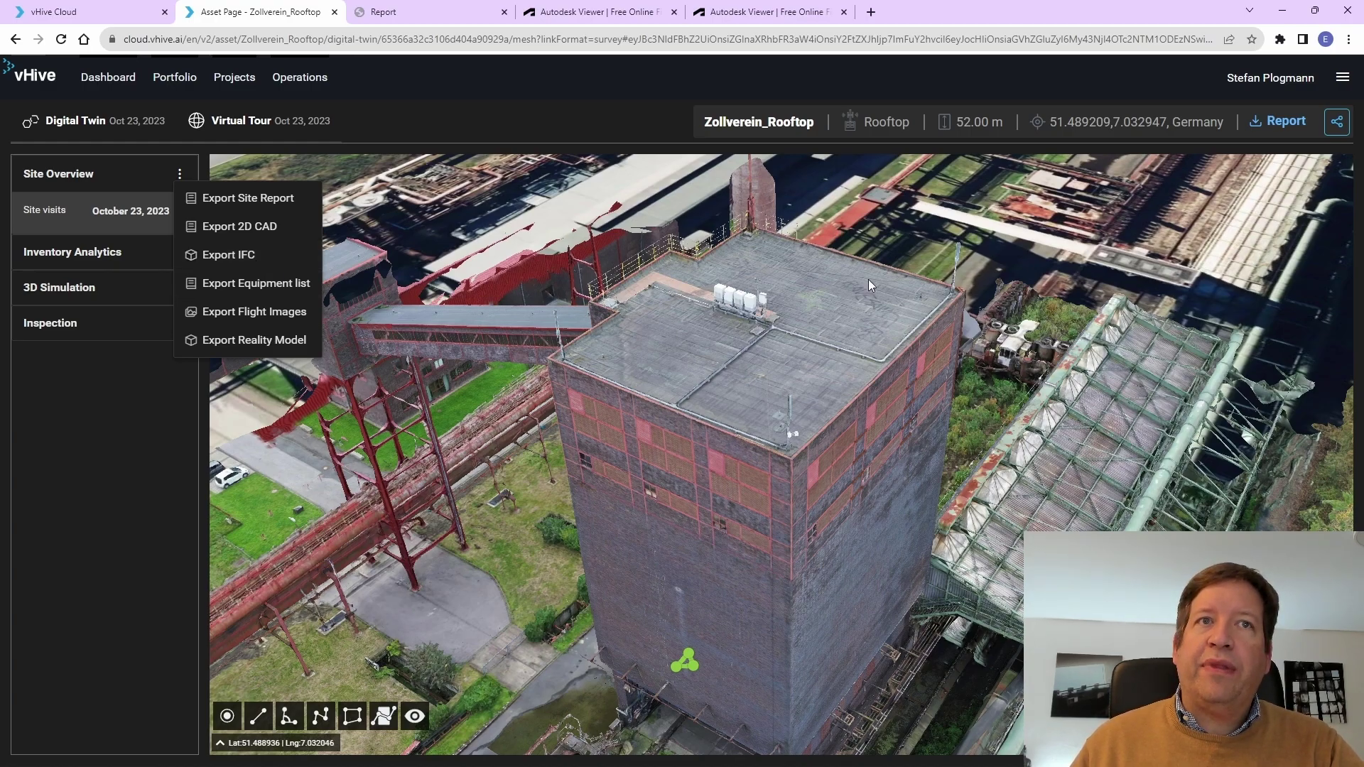
pyautogui.click(619, 10)
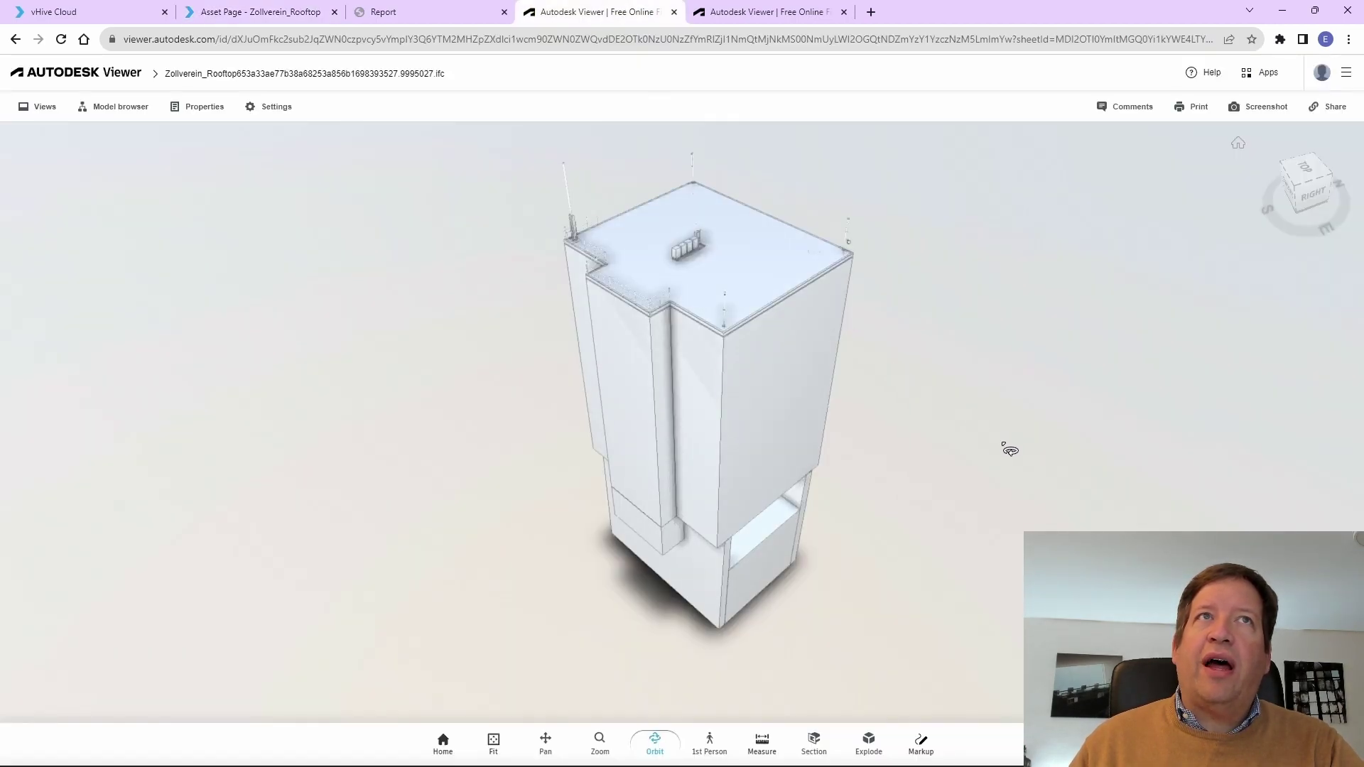
pyautogui.moveTo(1005, 447); pyautogui.dragTo(944, 414)
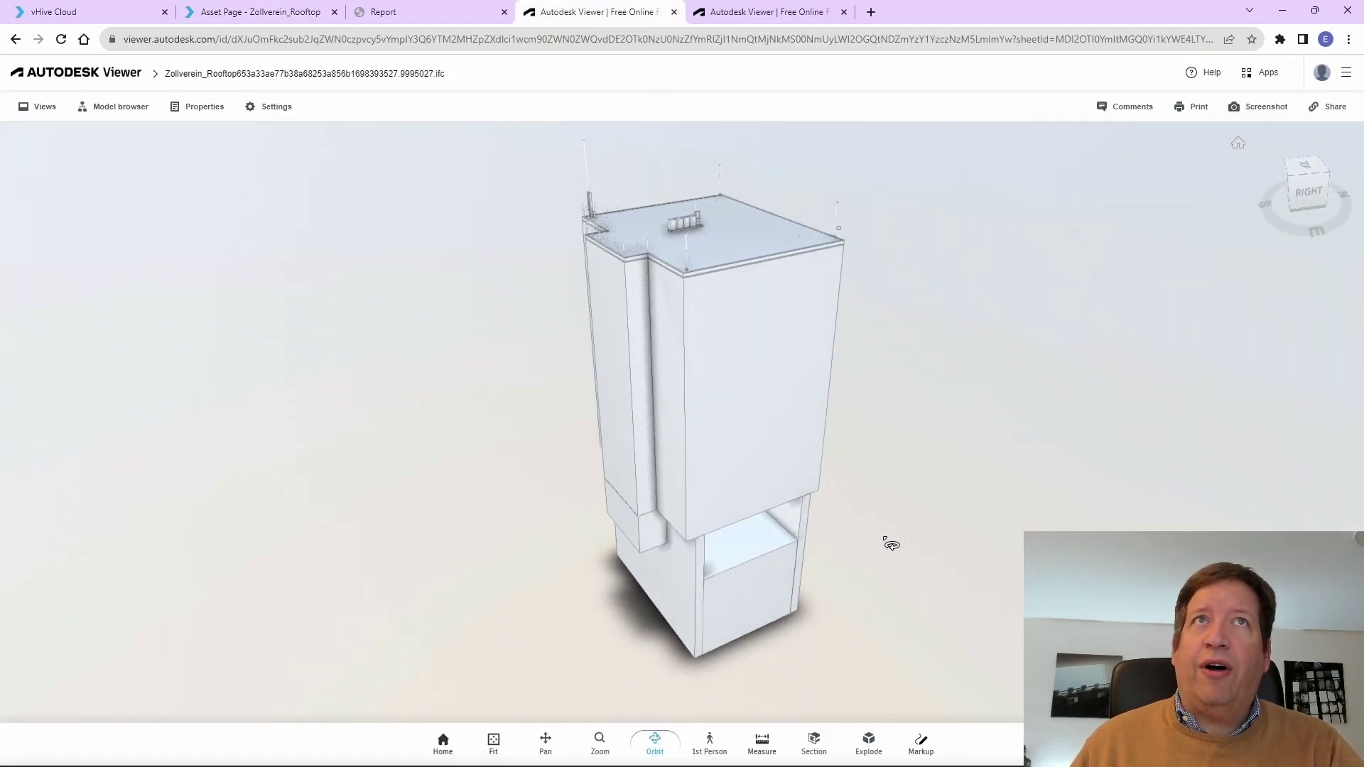
pyautogui.moveTo(890, 545); pyautogui.dragTo(478, 535)
pyautogui.moveTo(877, 423); pyautogui.dragTo(857, 465)
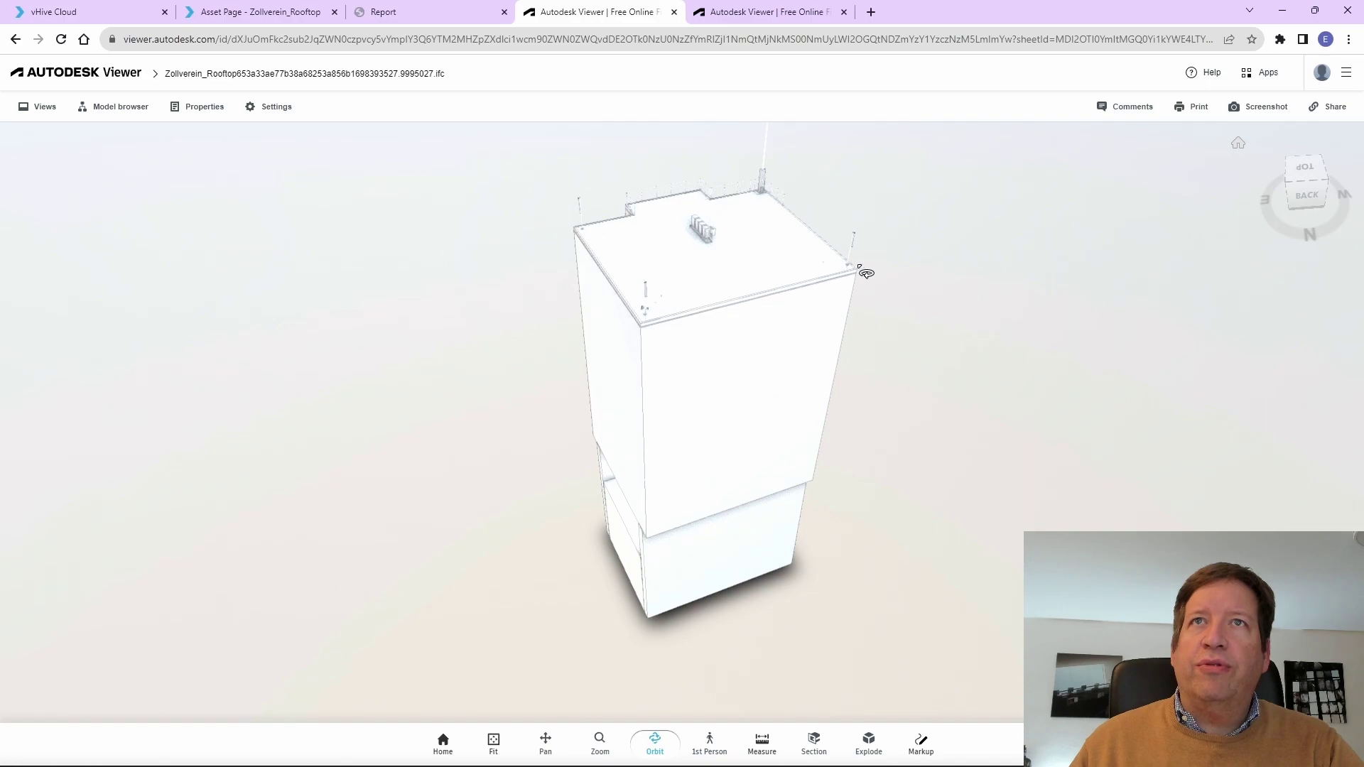
pyautogui.scroll(10, 786, 256)
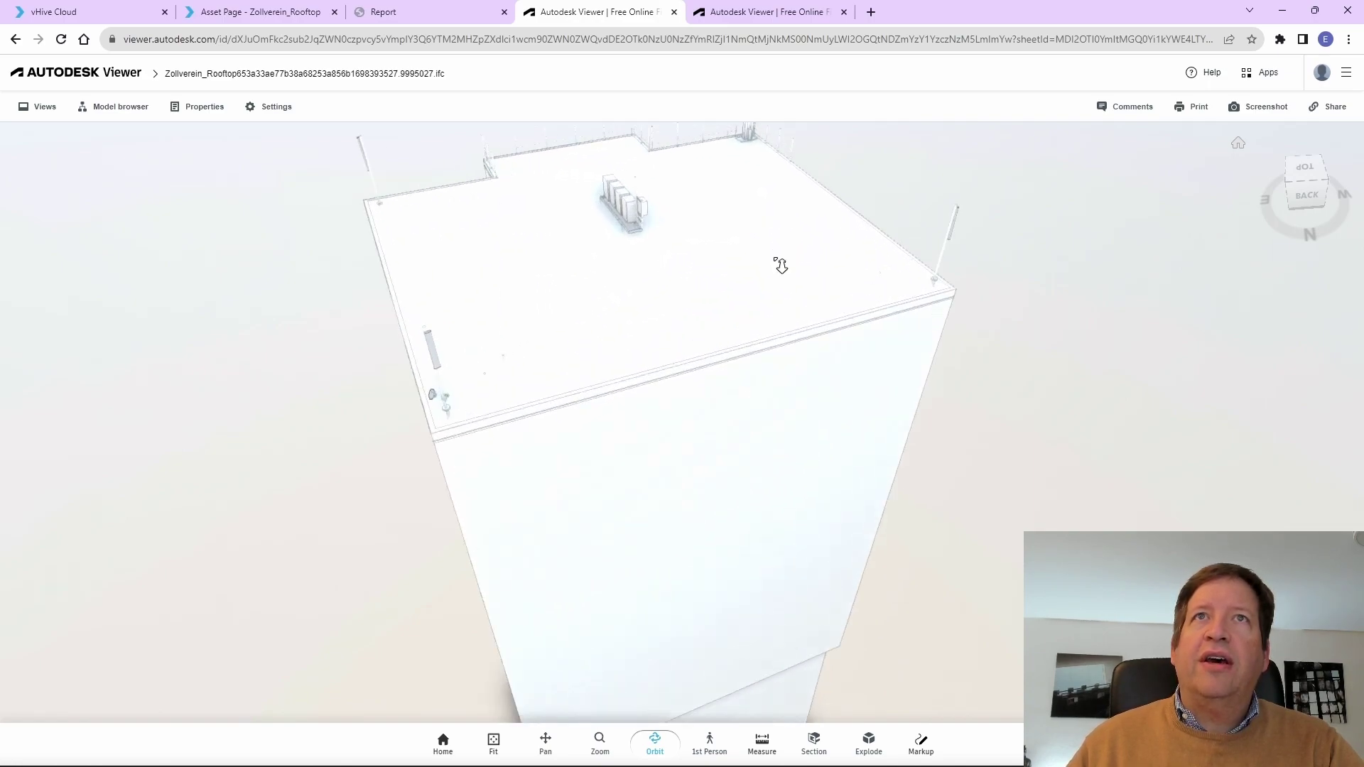
pyautogui.moveTo(450, 475); pyautogui.dragTo(369, 429)
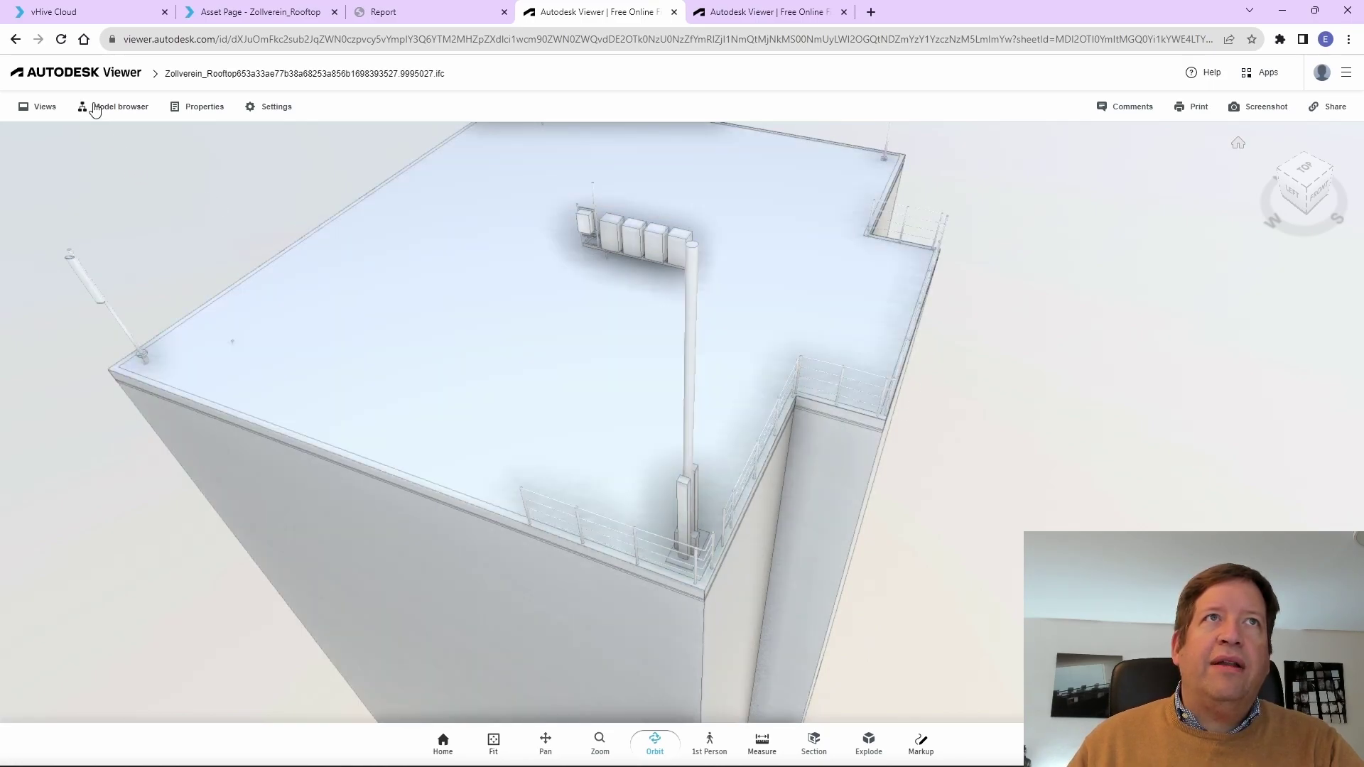
# Expand the IFC model's component tree through My Site to level 0 and isolate the Body of the second panel antenna.
pyautogui.click(114, 107)
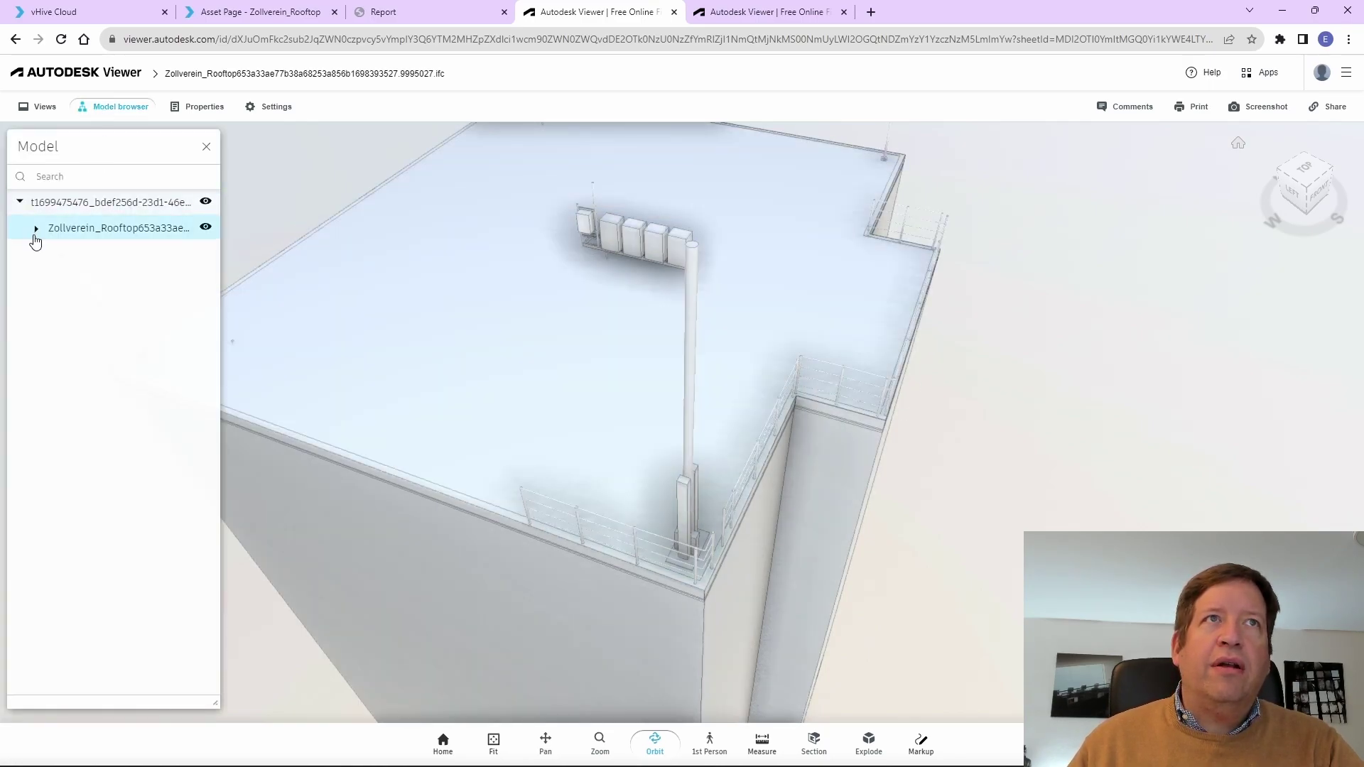
pyautogui.doubleClick(35, 231)
pyautogui.click(37, 227)
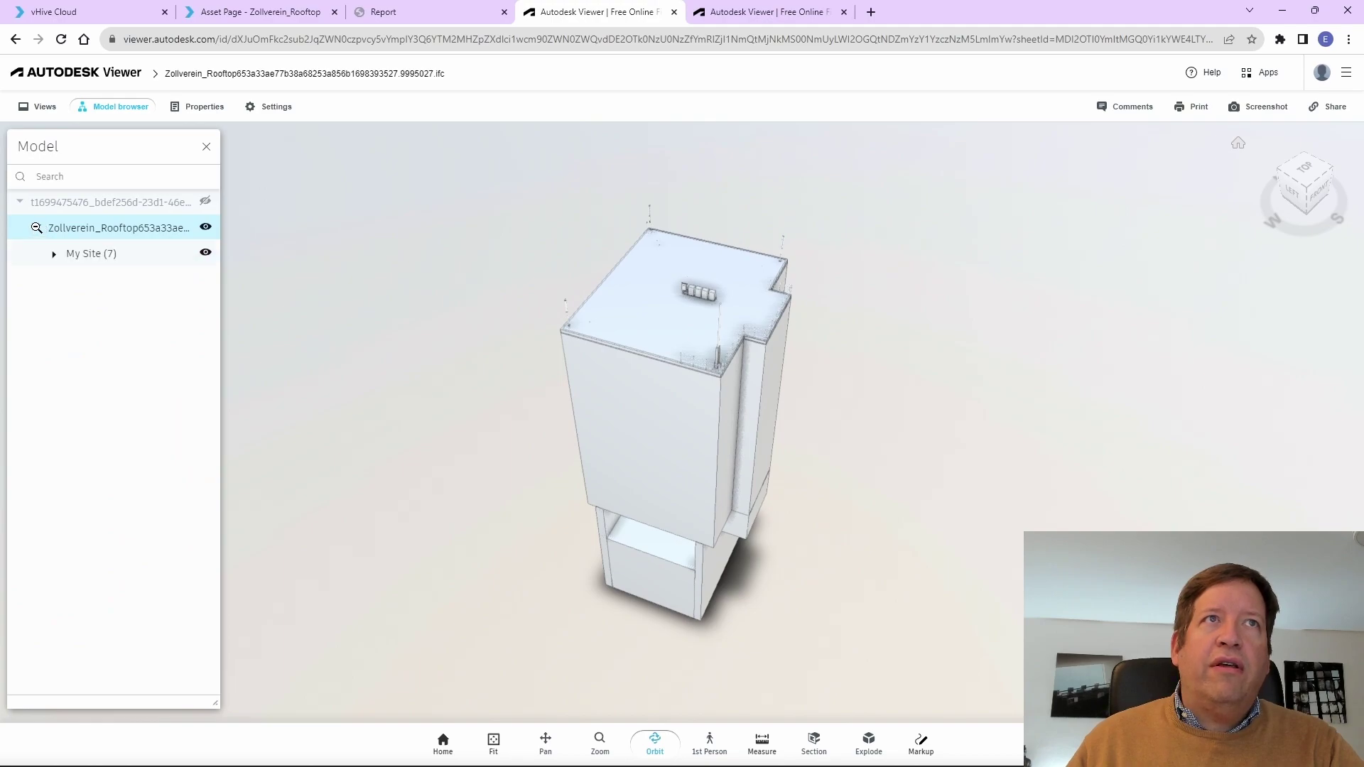
pyautogui.click(52, 258)
pyautogui.click(55, 254)
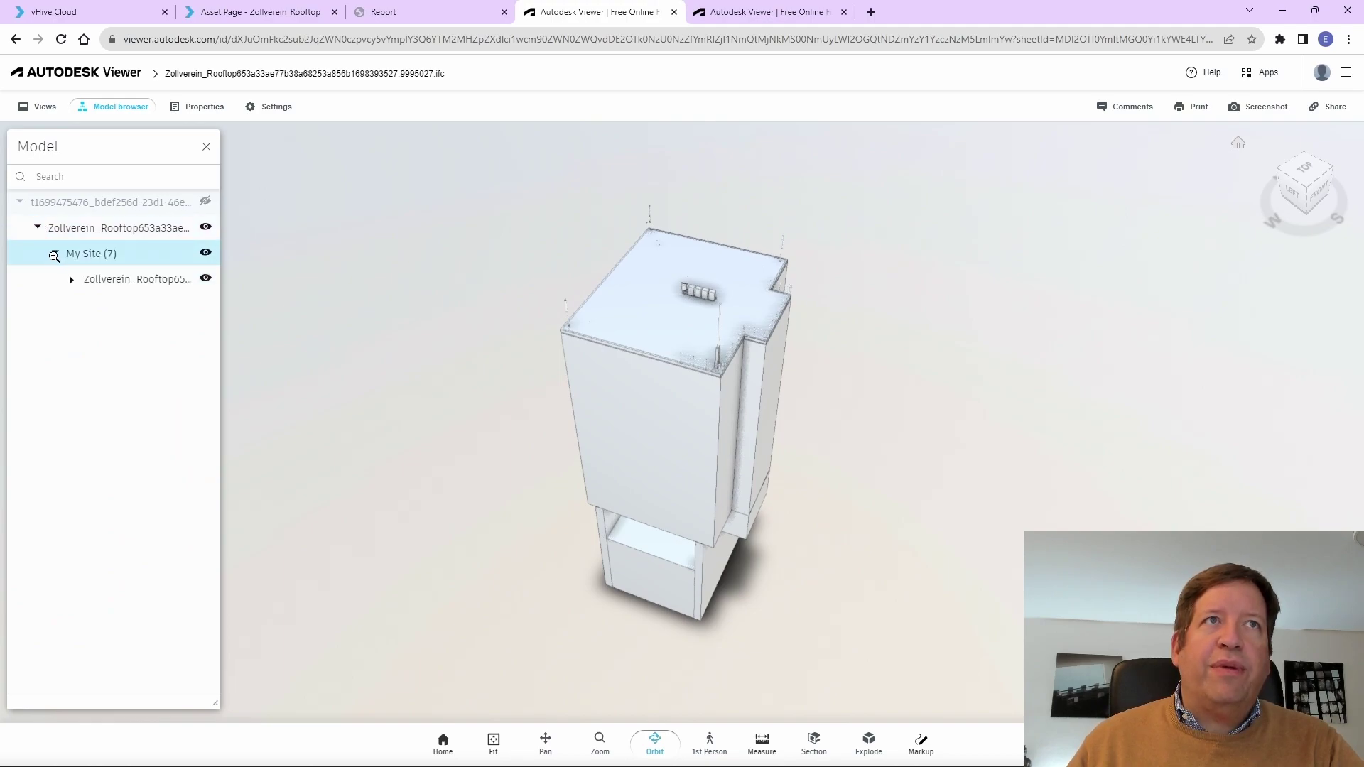
pyautogui.click(73, 279)
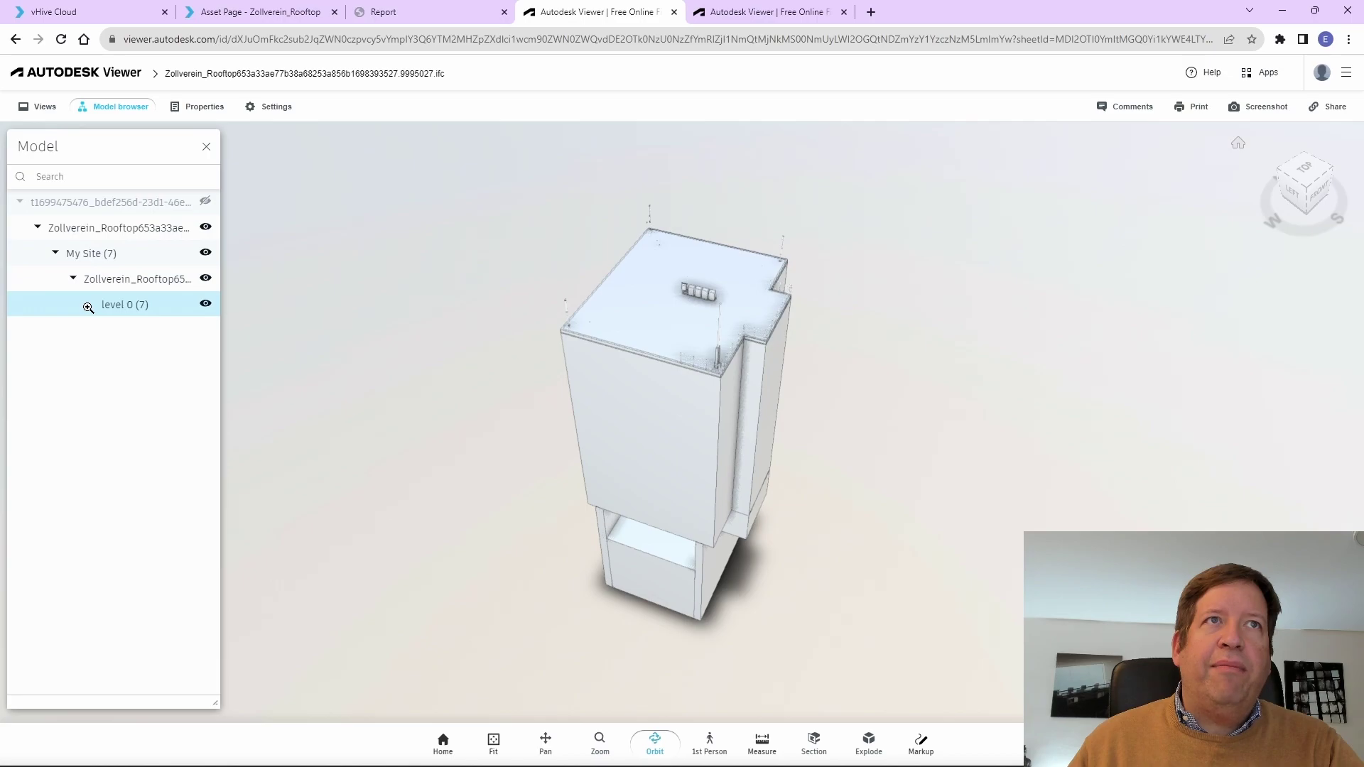
pyautogui.click(89, 305)
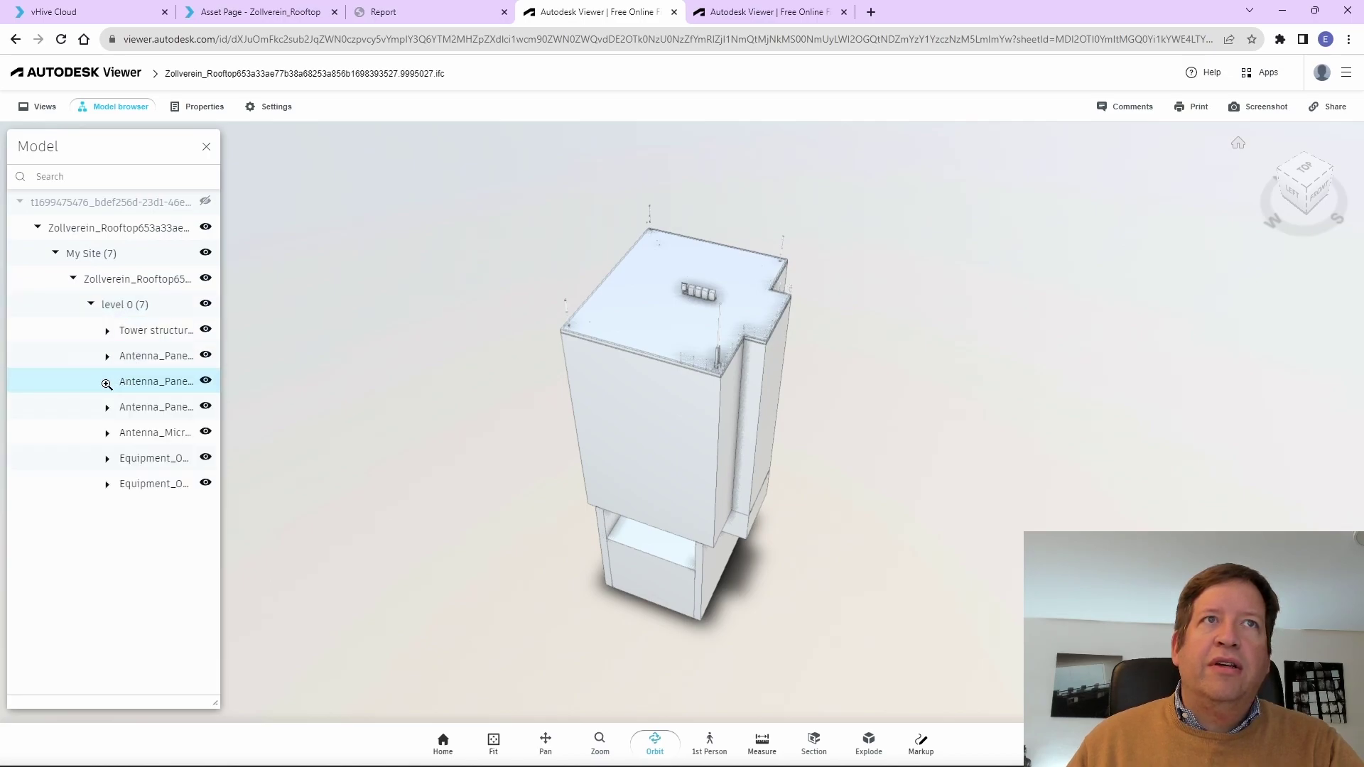
pyautogui.click(106, 383)
pyautogui.doubleClick(163, 412)
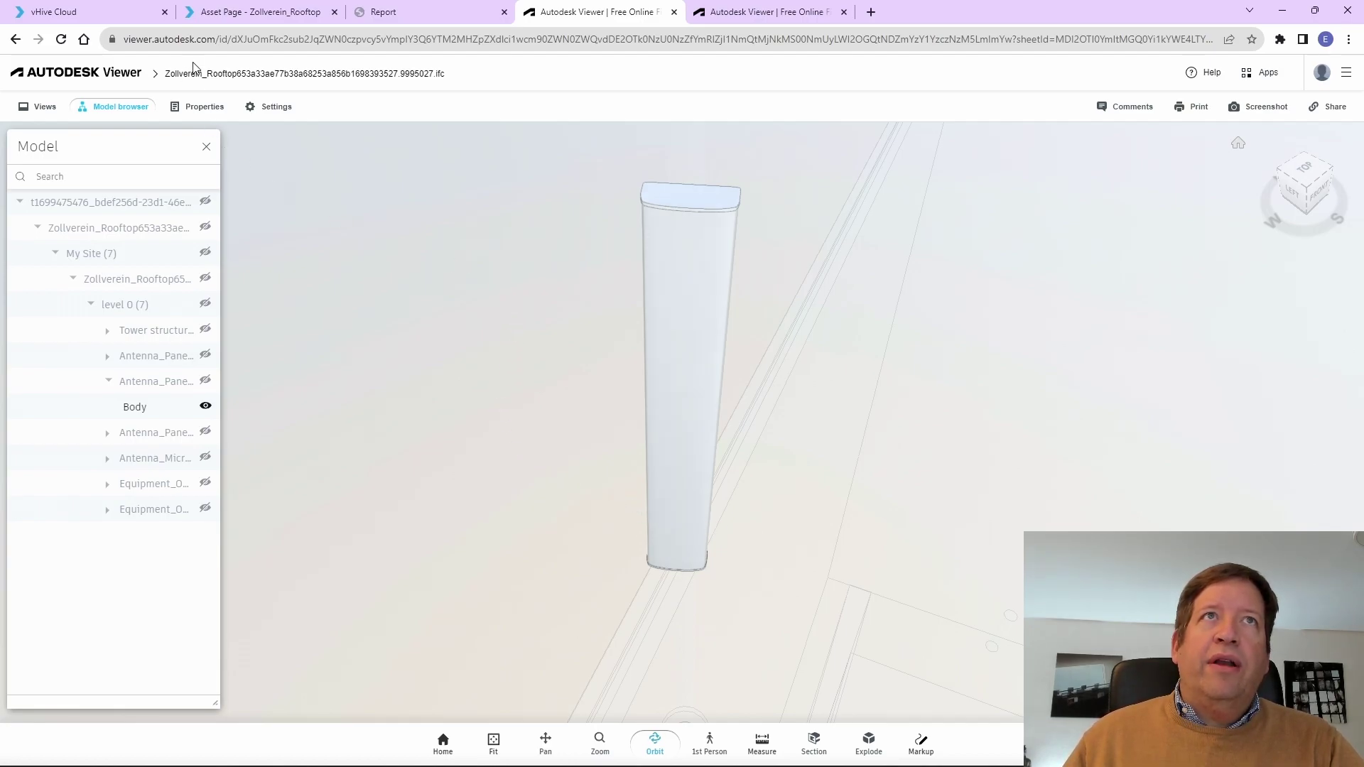
# Revisit the asset page's export options, then switch to Tile_1.obj in Autodesk Viewer and examine the reality model's tower, rooftop antennas and surroundings.
pyautogui.click(220, 12)
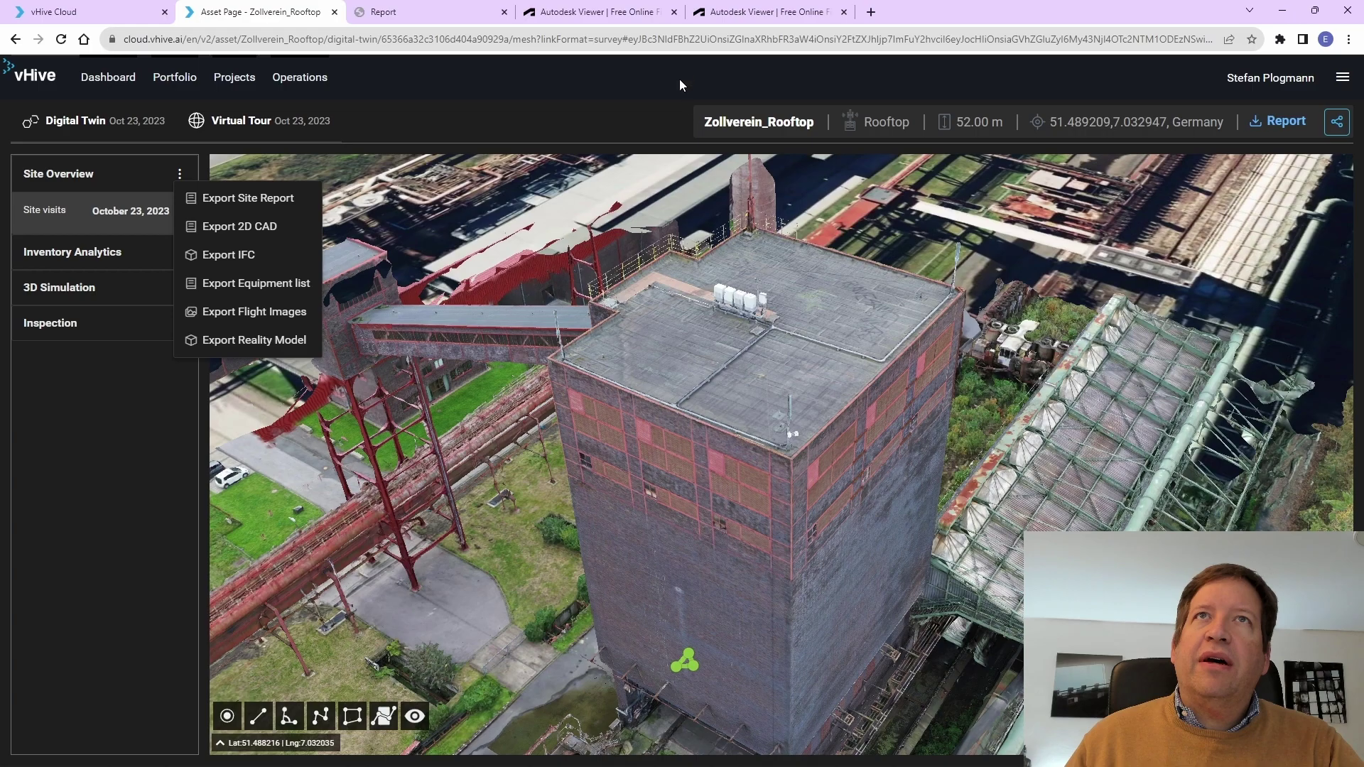
pyautogui.click(750, 18)
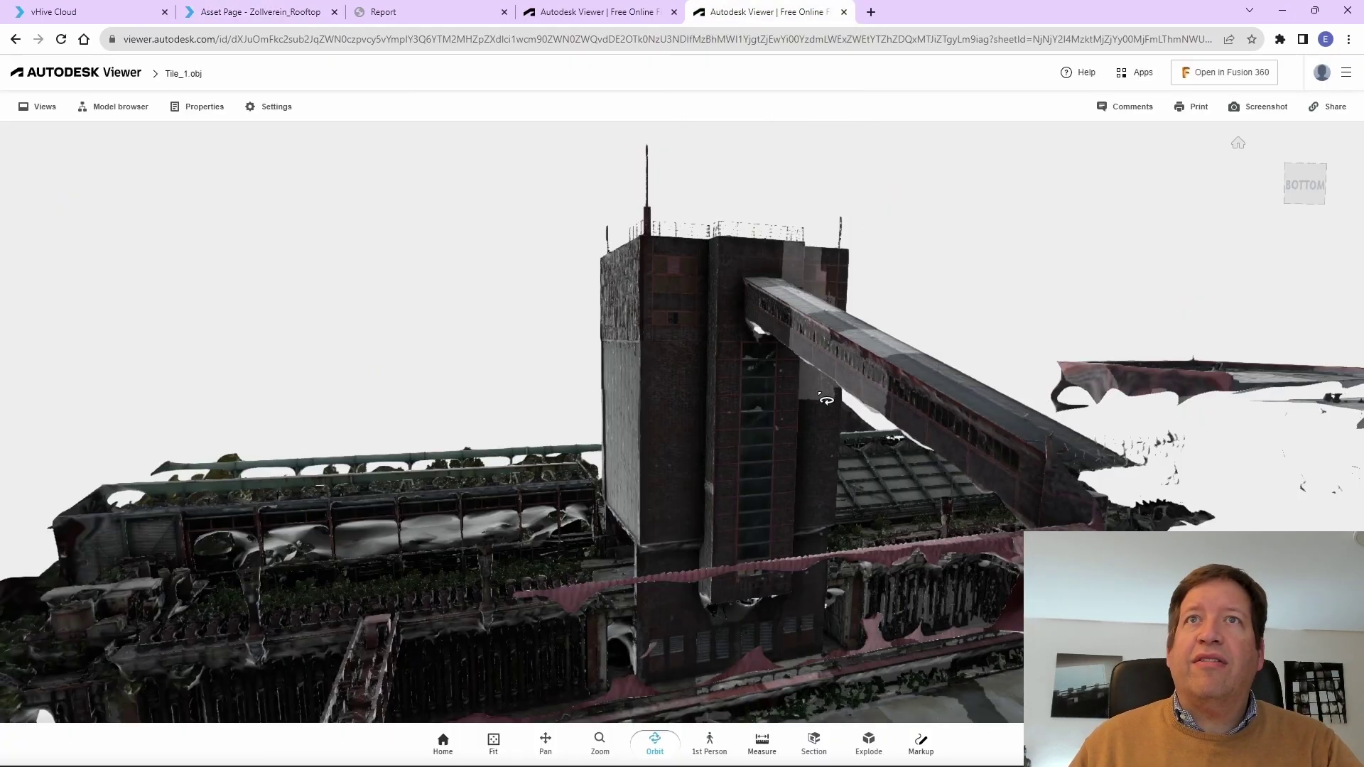
pyautogui.moveTo(824, 415); pyautogui.dragTo(693, 393)
pyautogui.scroll(3, 693, 393)
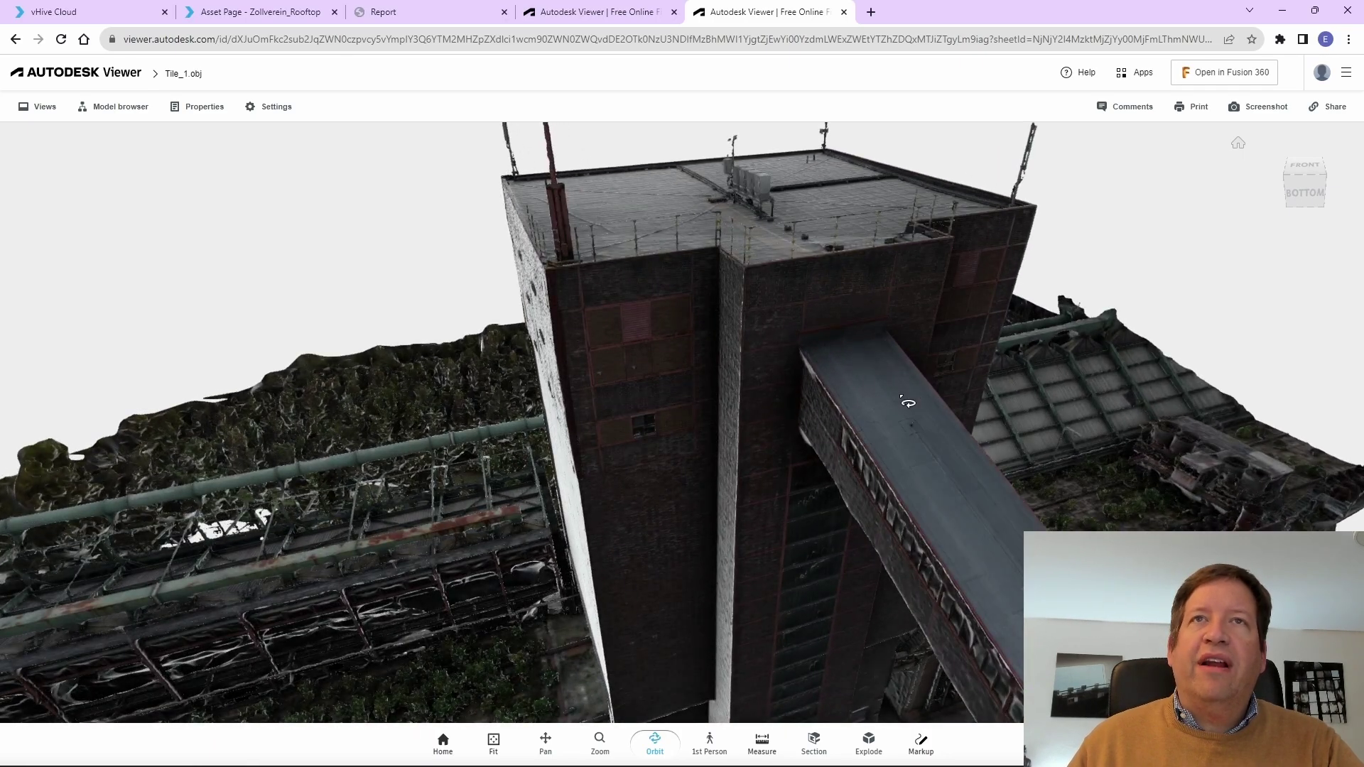
pyautogui.moveTo(924, 391)
pyautogui.mouseDown()
pyautogui.moveTo(846, 451)
pyautogui.moveTo(1012, 532)
pyautogui.moveTo(946, 513)
pyautogui.mouseUp()
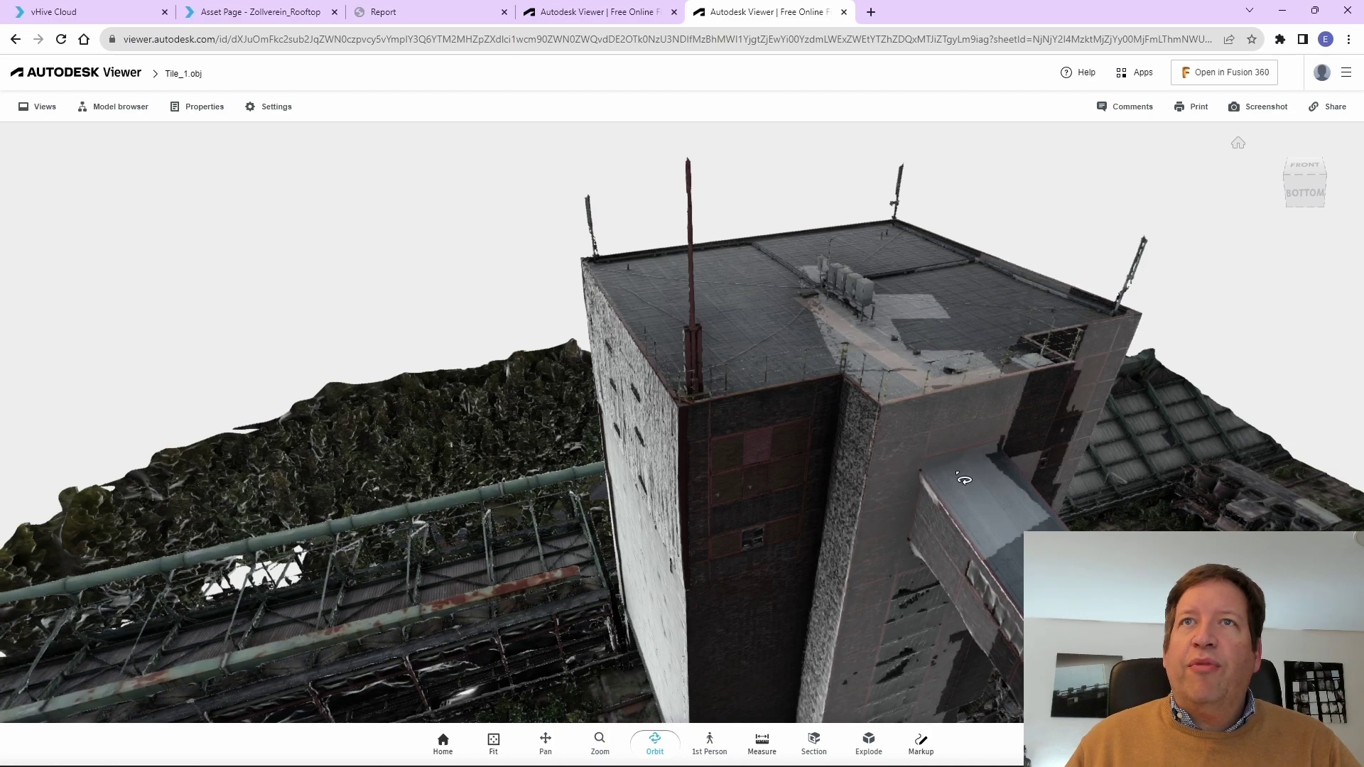
pyautogui.moveTo(994, 481); pyautogui.dragTo(834, 343)
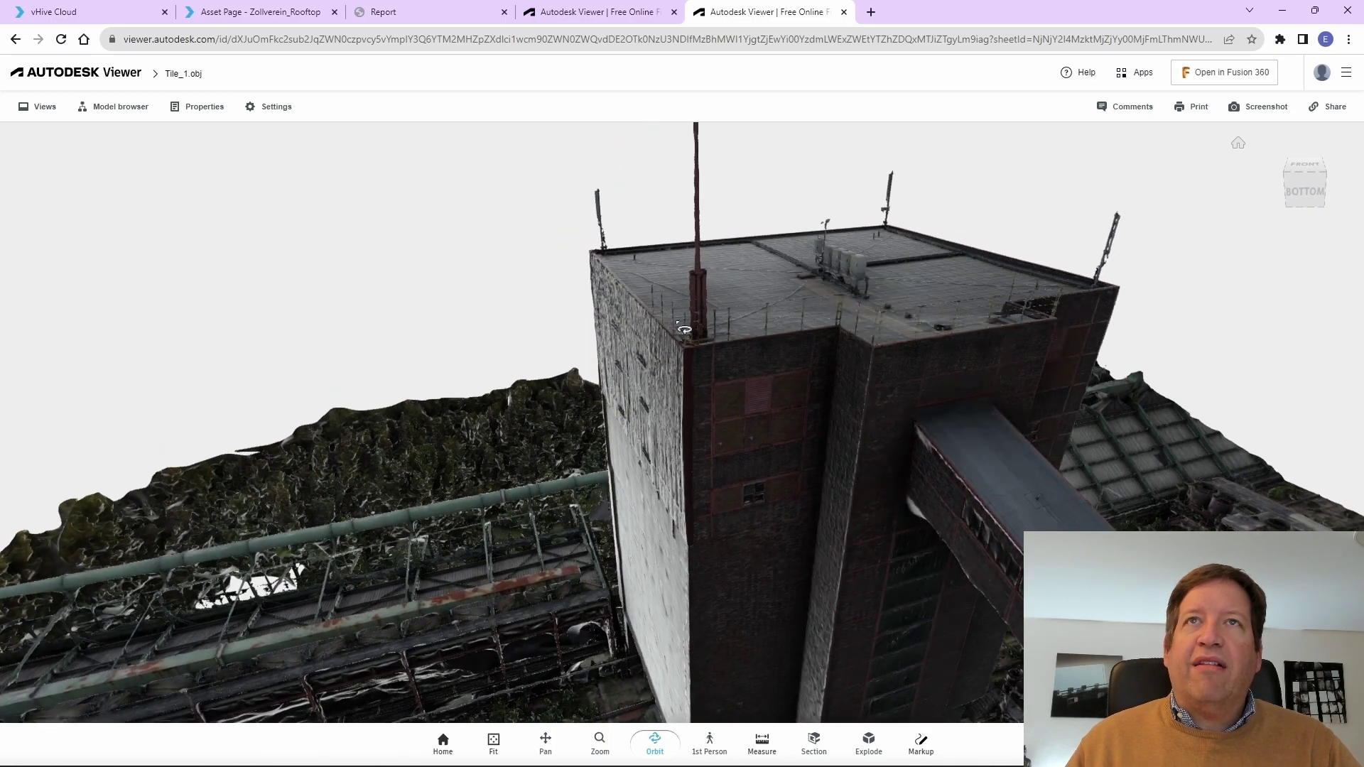
pyautogui.scroll(-3, 810, 344)
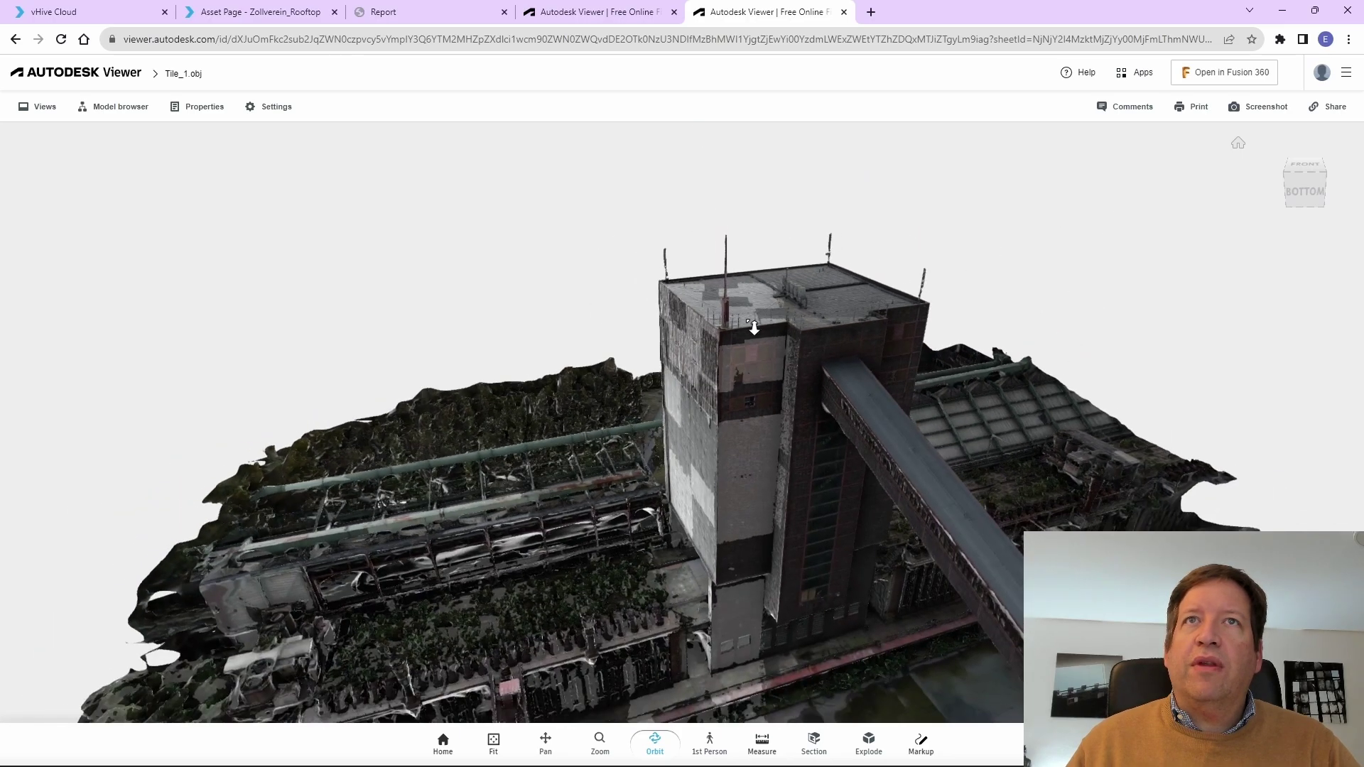
pyautogui.scroll(8, 739, 344)
pyautogui.scroll(-8, 672, 318)
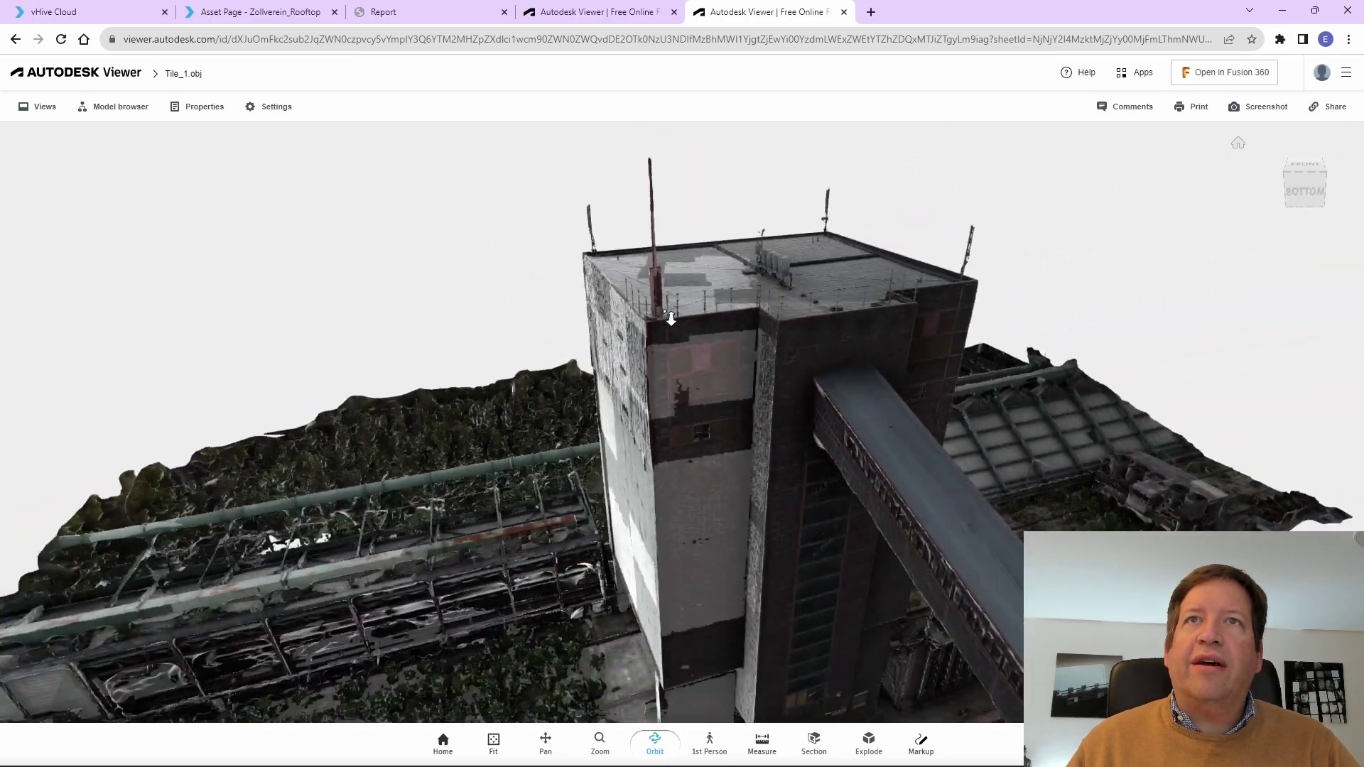